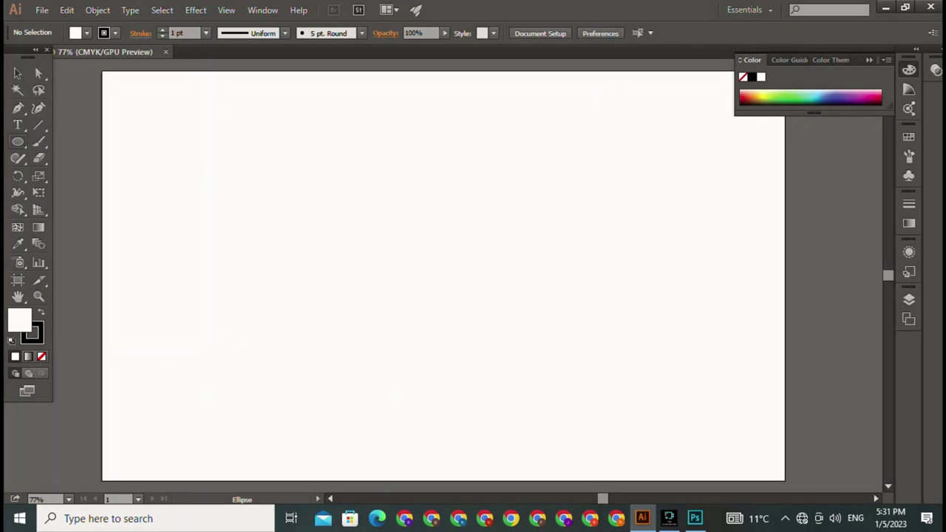
Step: Draw a large circle on the artboard and fill it with black
drag(295, 163, 493, 361)
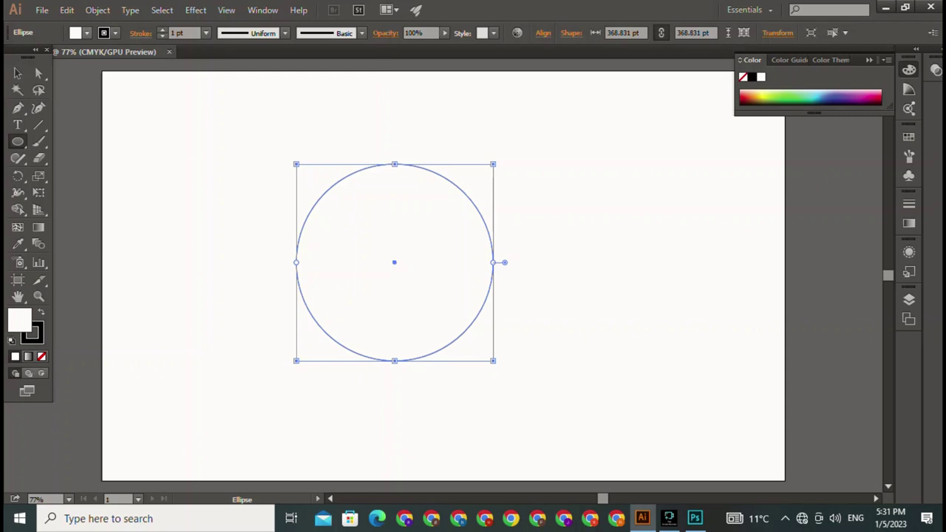
click(87, 33)
click(41, 56)
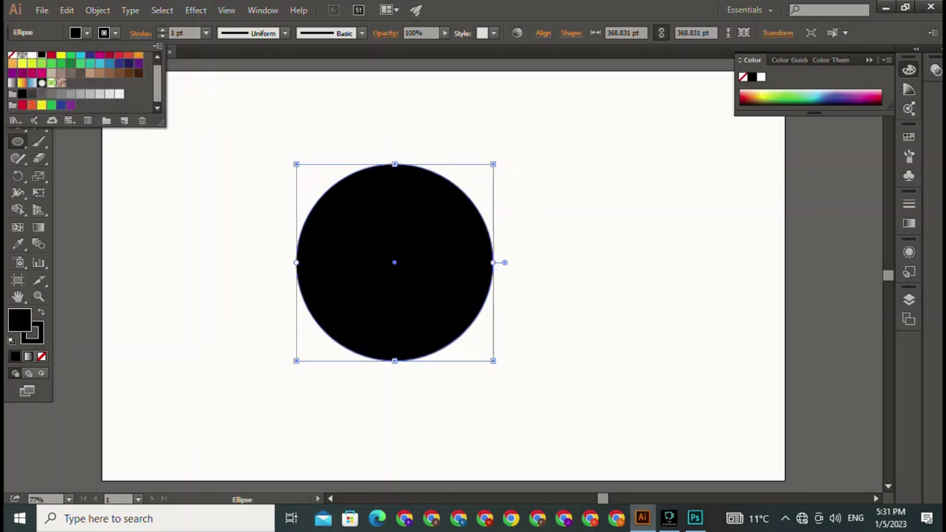
click(86, 33)
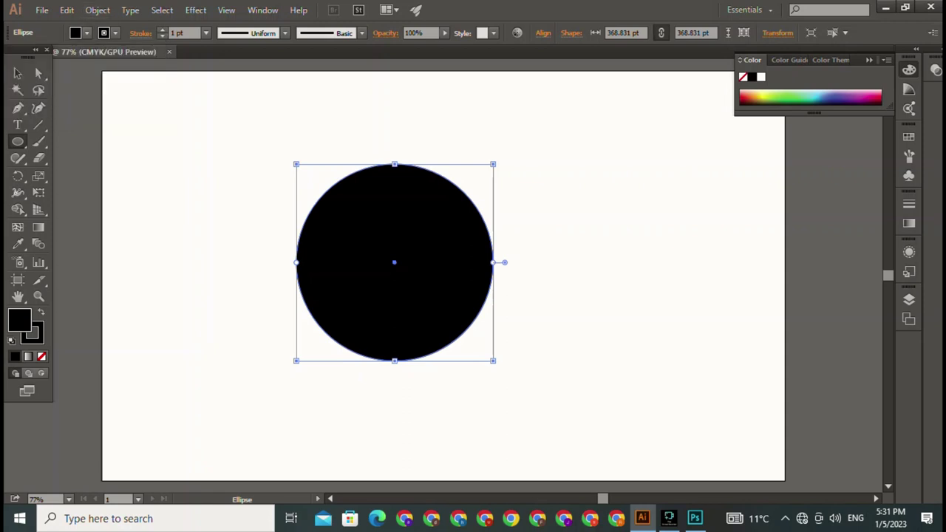
Step: Draw a smaller circle inside the black one and centre the two horizontally
drag(354, 215, 470, 329)
key(v)
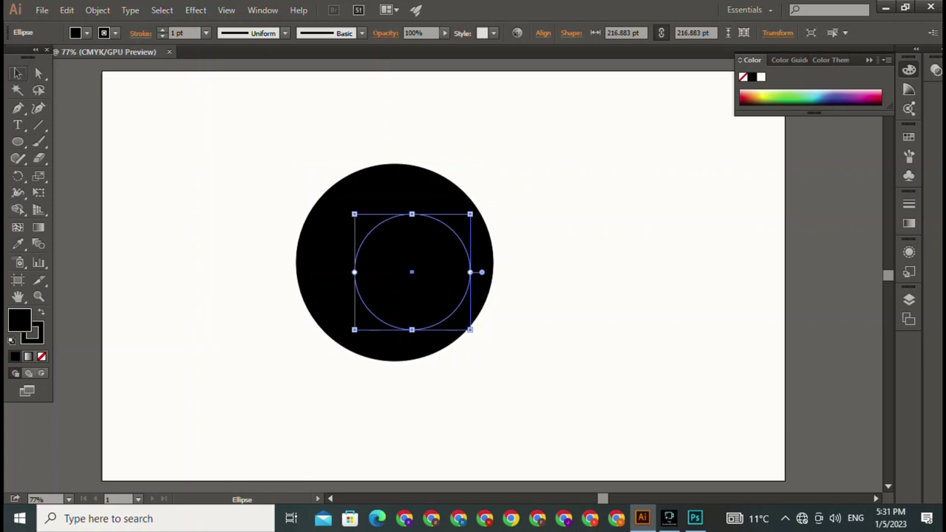
drag(368, 145, 451, 221)
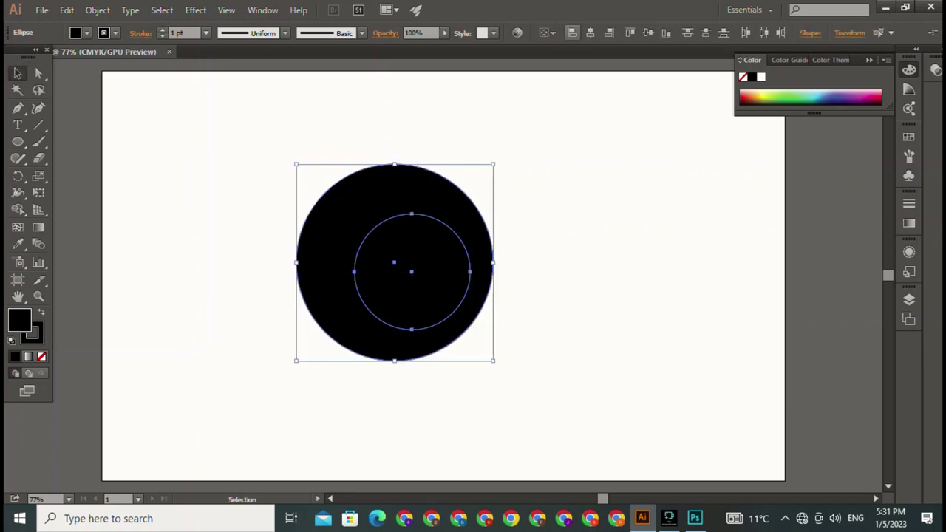
click(590, 33)
key(ctrl+shift+a)
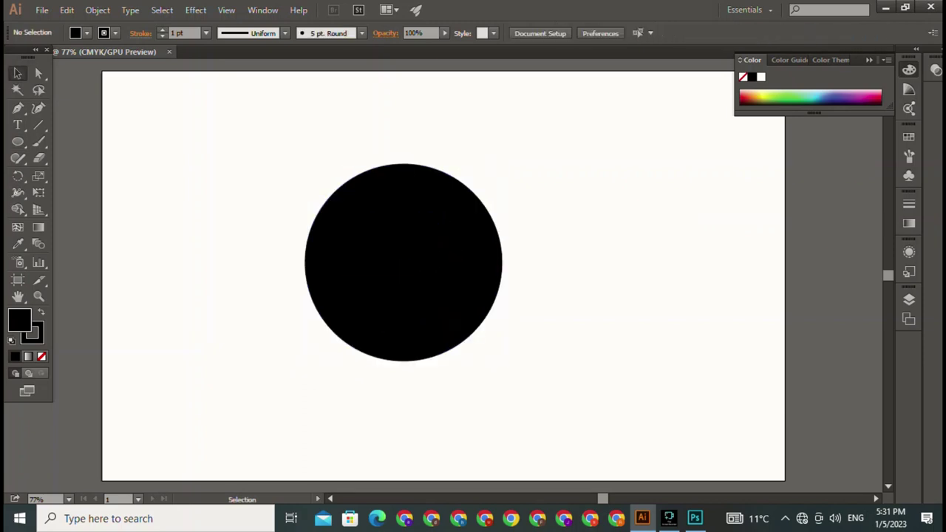
Step: Align the two circles by their edges, then centre them vertically and horizontally
drag(369, 138, 429, 306)
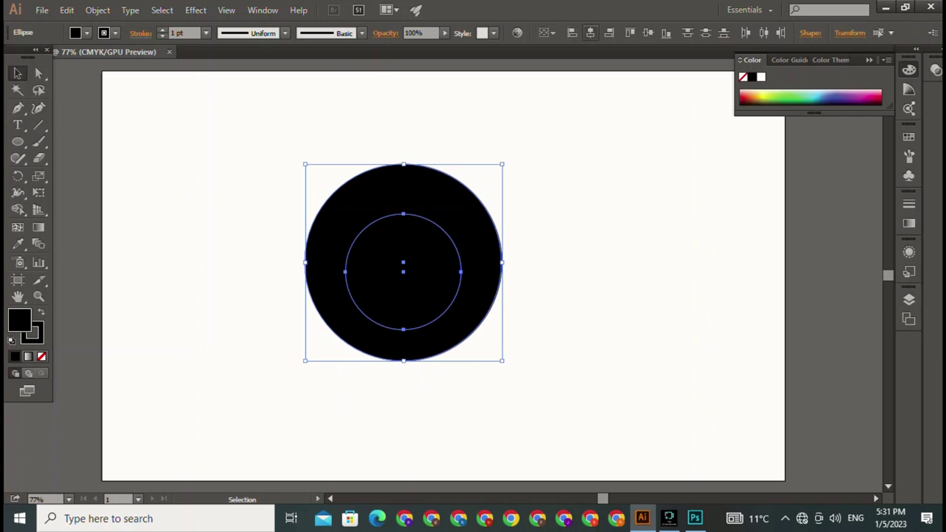
click(572, 33)
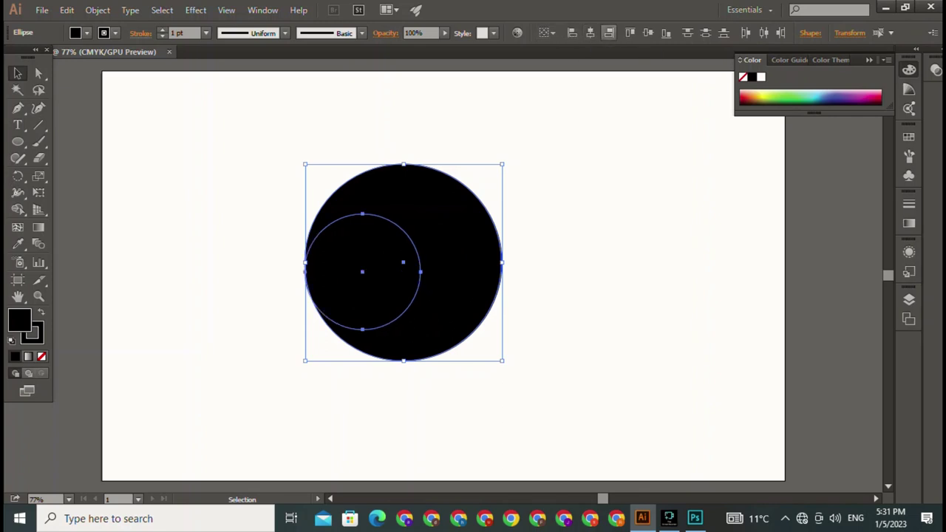
click(630, 32)
click(607, 32)
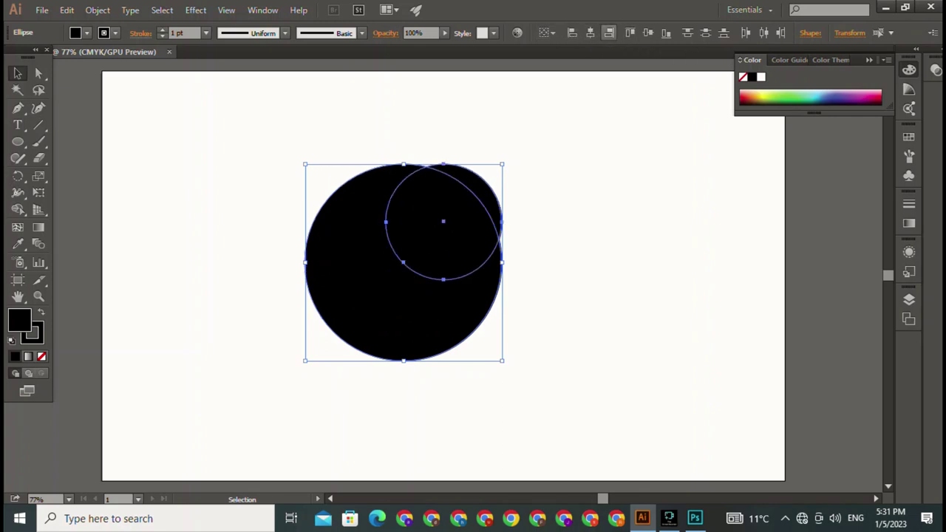
click(666, 32)
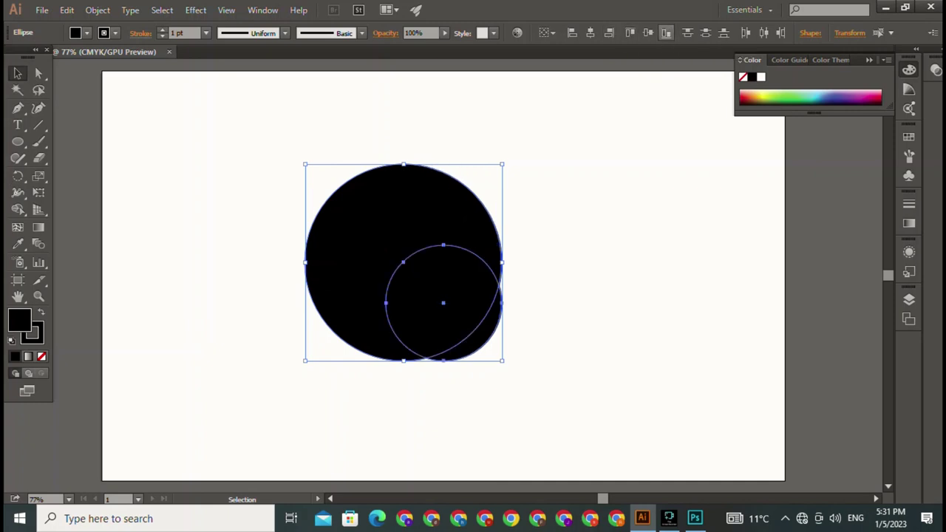
click(648, 33)
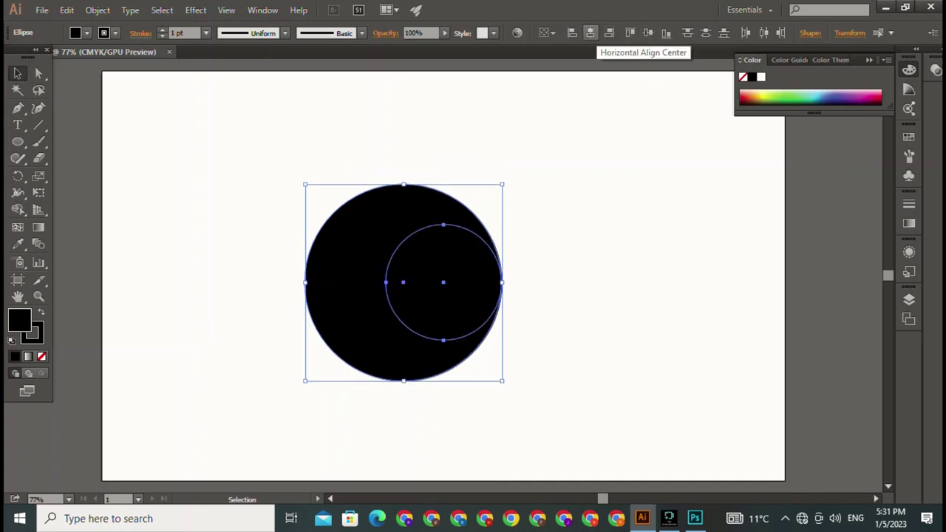
click(648, 33)
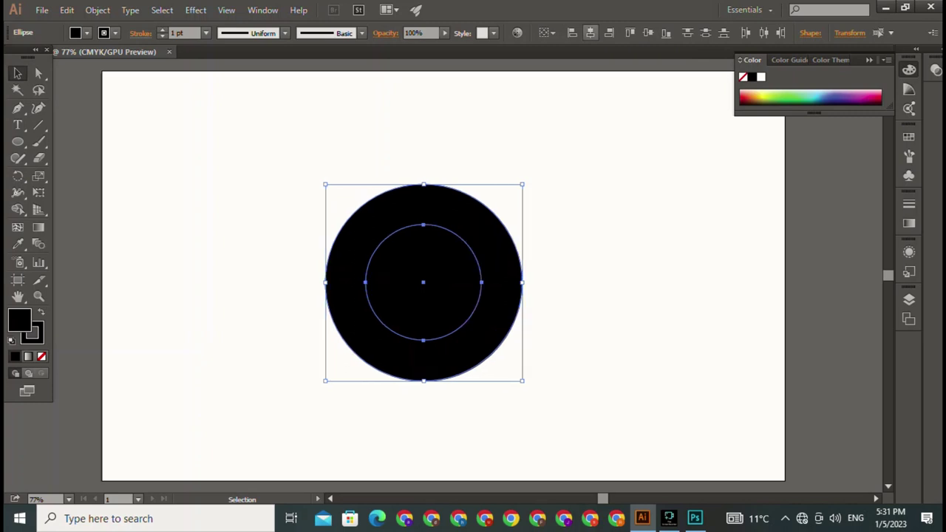
Step: Remove the inner circle with Shape Builder to form a ring, then nudge it up
drag(550, 170, 322, 383)
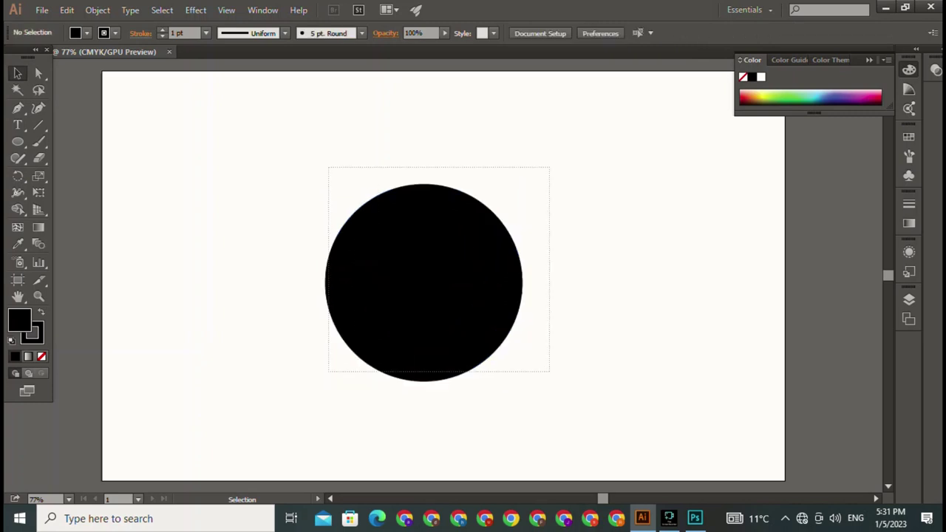
click(18, 209)
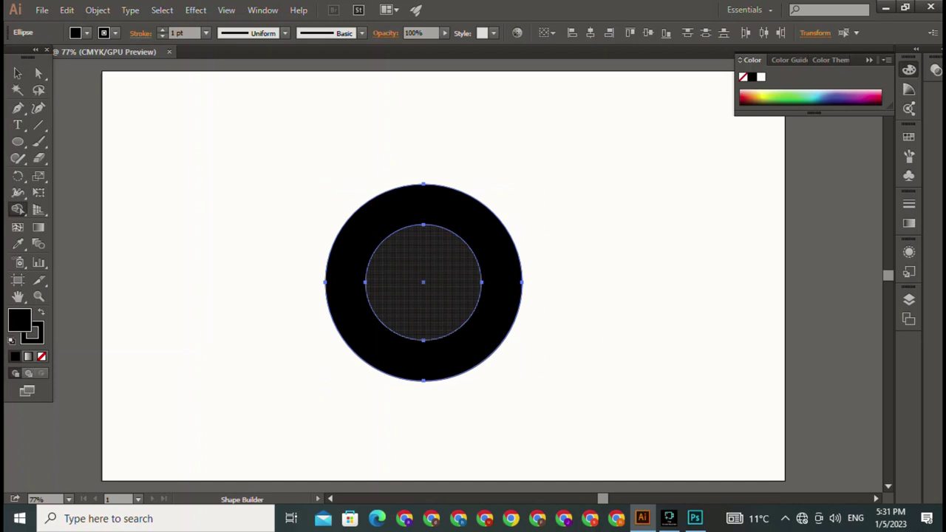
alt+click(423, 282)
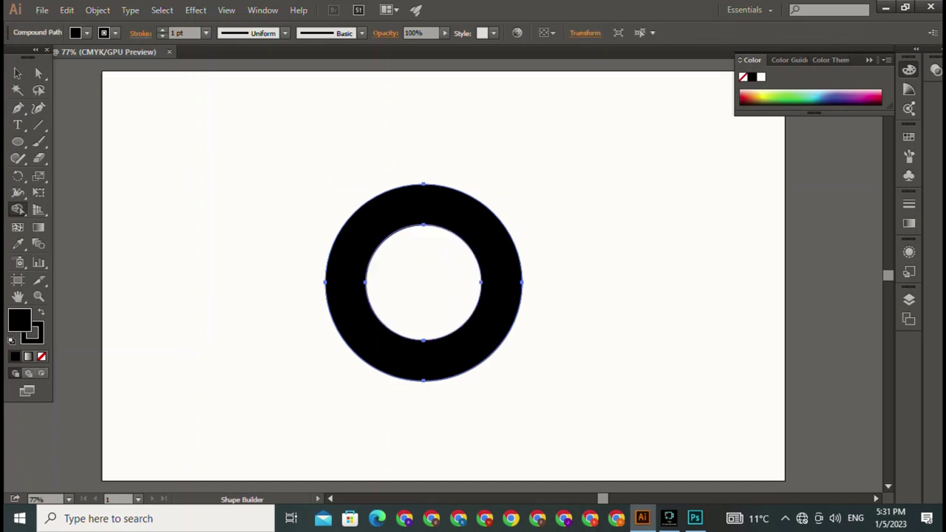
click(18, 72)
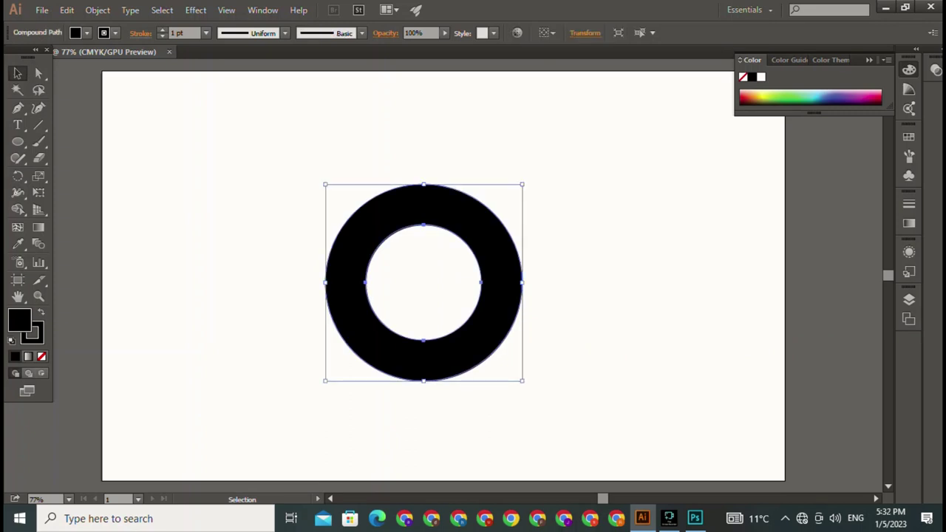
drag(423, 363, 423, 348)
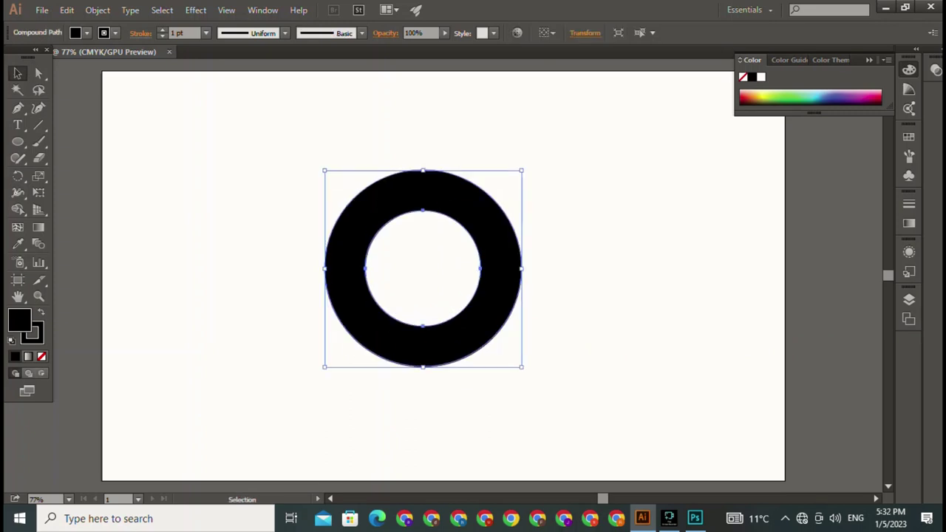
key(ctrl+shift+a)
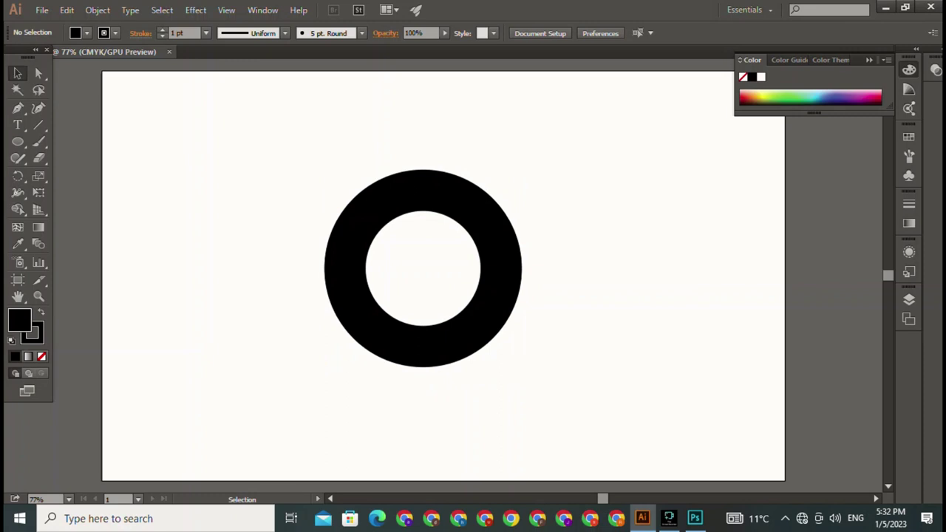
Step: Undo the move and hole cut to restore the two separate circles
key(ctrl+a)
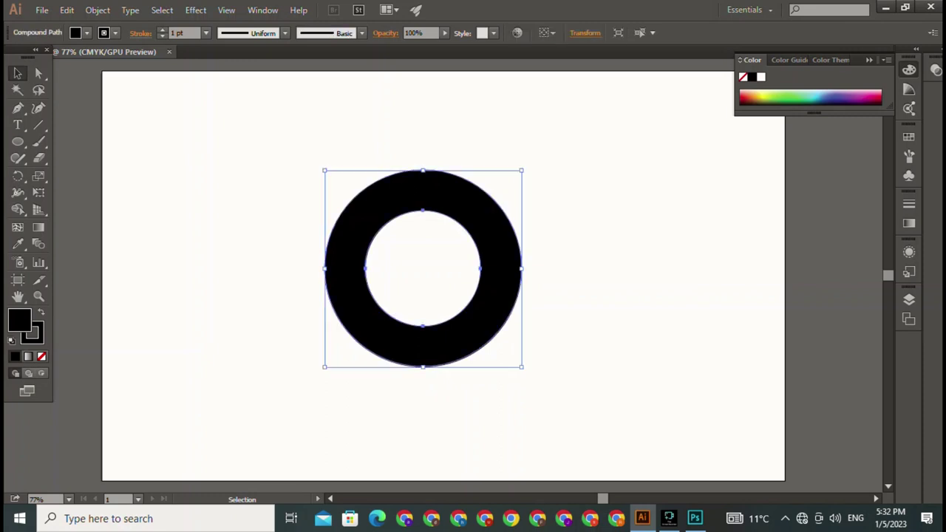
key(a)
key(ctrl+z)
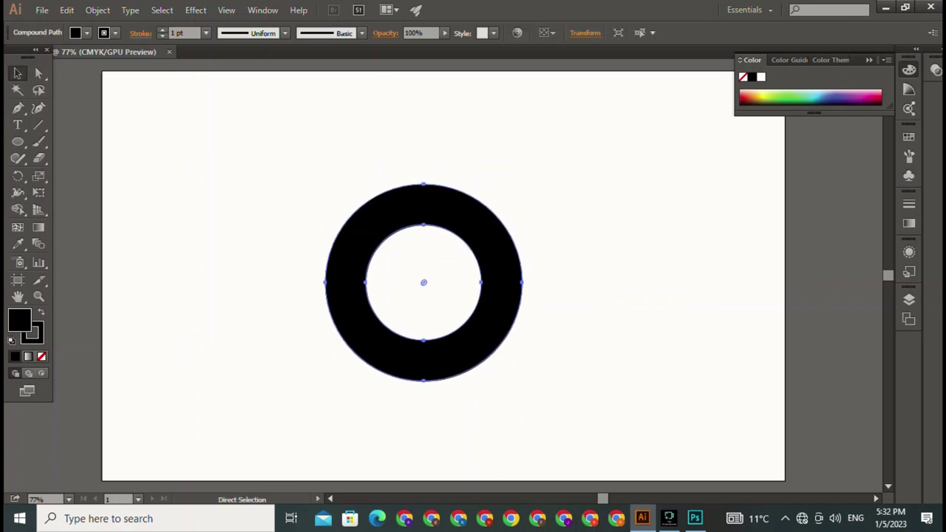
key(ctrl+alt+shift+8)
key(v)
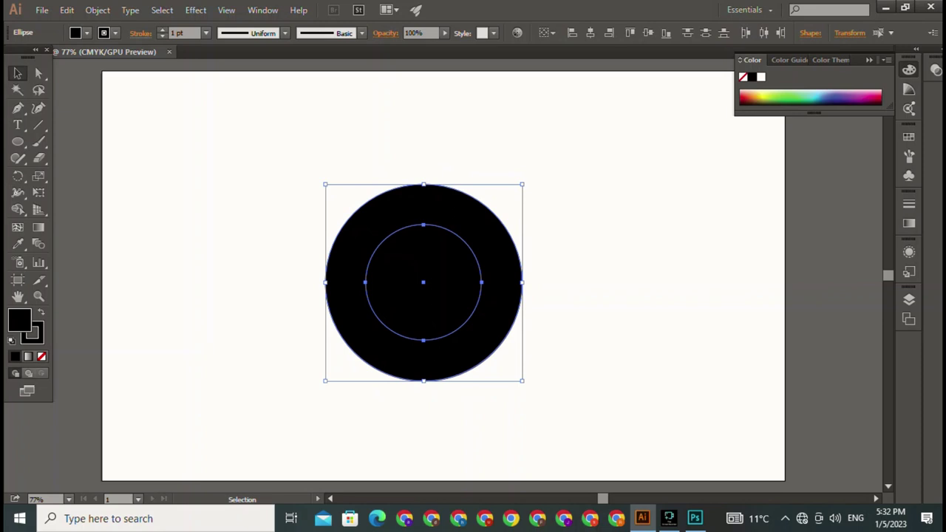
click(576, 414)
Step: Enlarge the inner circle to 275 pt and centre it on the black circle
click(481, 251)
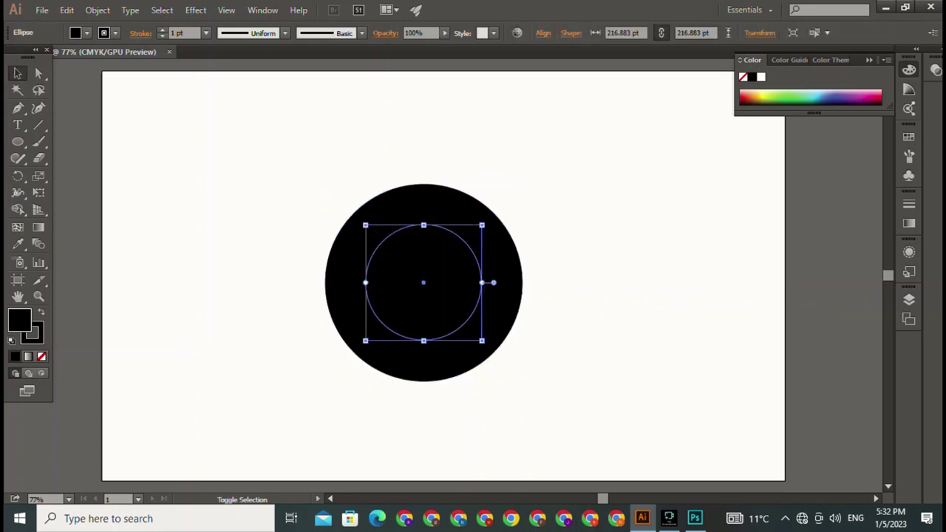
mouse_move(482, 225)
mouse_down()
mouse_move(507, 229)
mouse_move(513, 193)
mouse_up()
drag(458, 281, 440, 293)
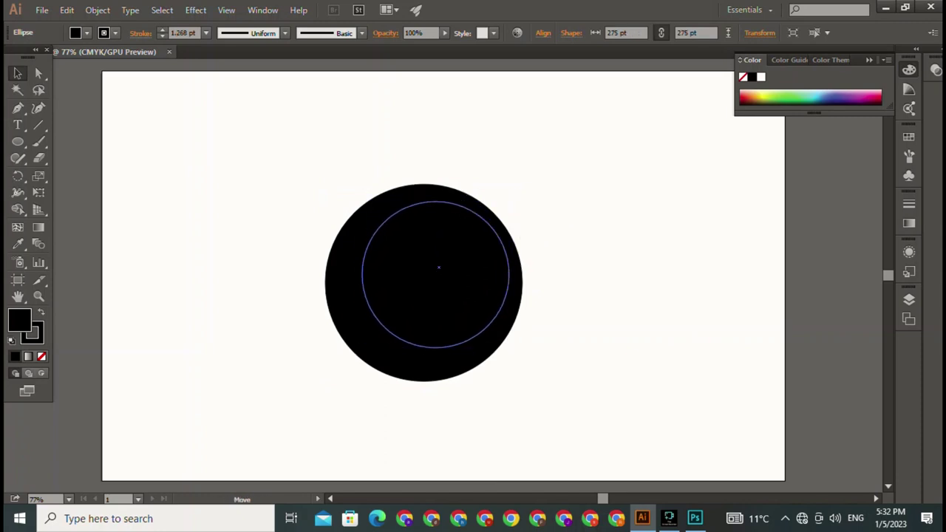
key(ctrl+a)
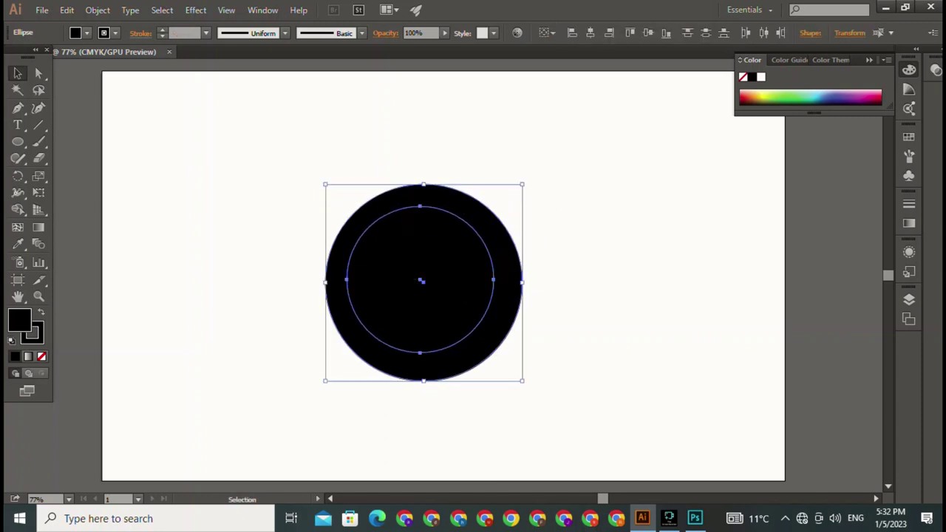
click(647, 33)
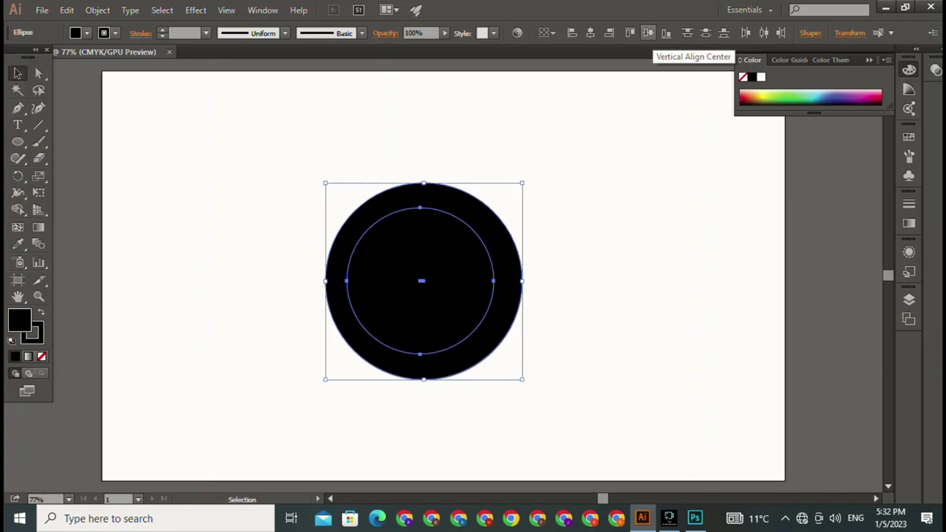
click(590, 32)
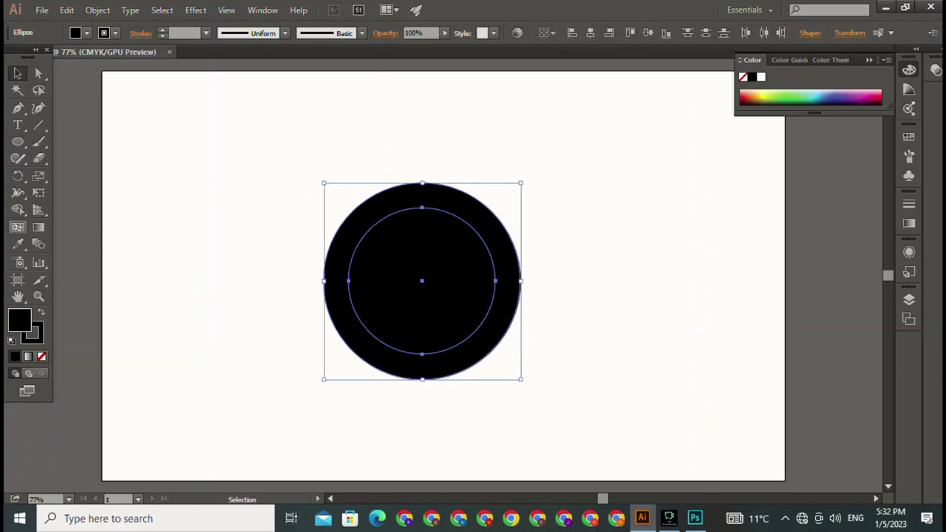
Step: Punch the inner circle out with Shape Builder, leaving an even-thickness ring
click(18, 209)
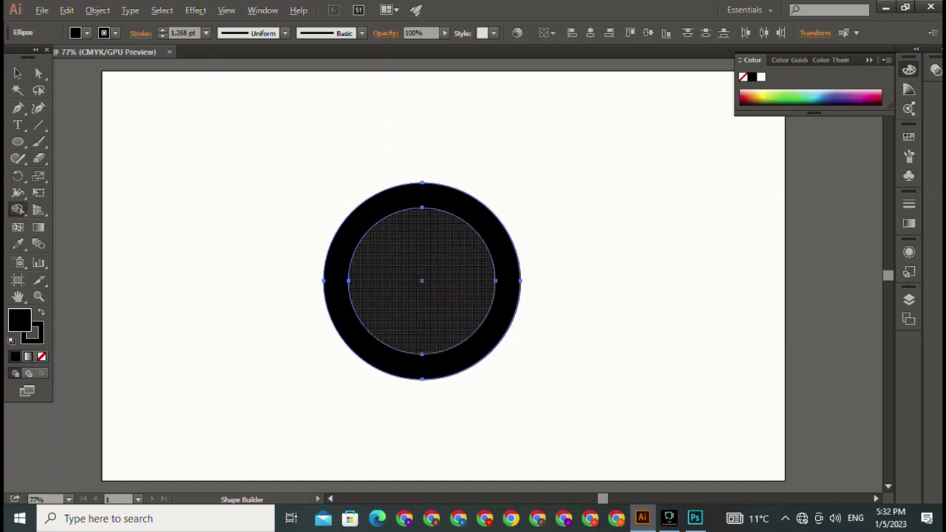
alt+click(422, 281)
key(v)
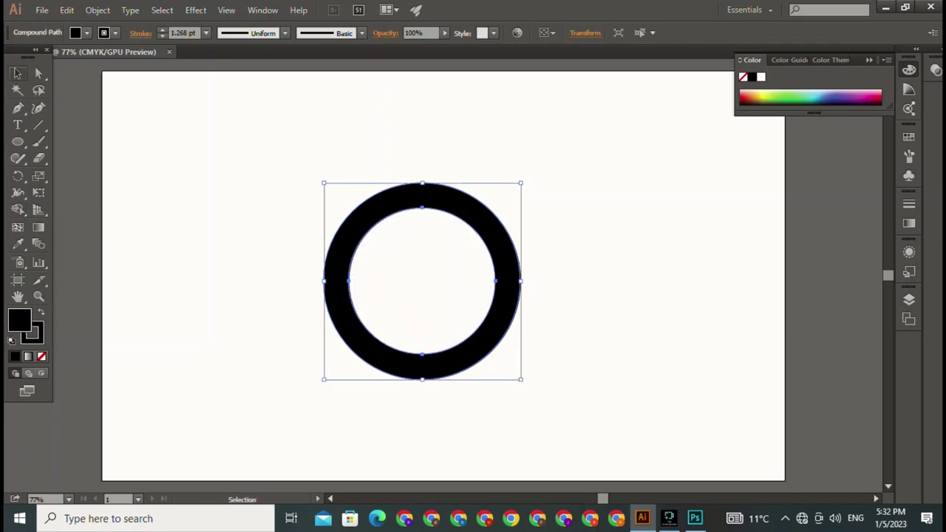
key(ctrl+shift+a)
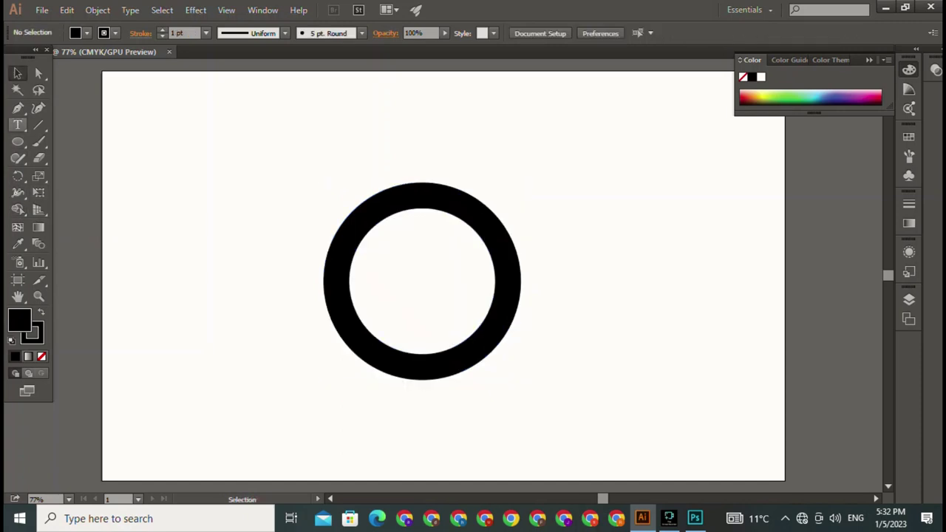
Step: Type a Z in Matura MT Script Capitals, enlarged to 172.34 pt over the ring's lower right
click(17, 125)
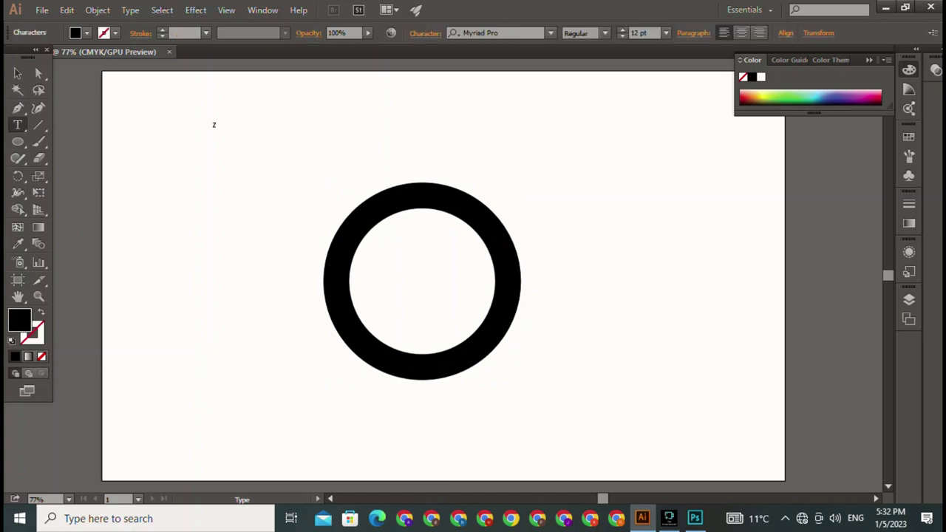
click(213, 124)
key(Escape)
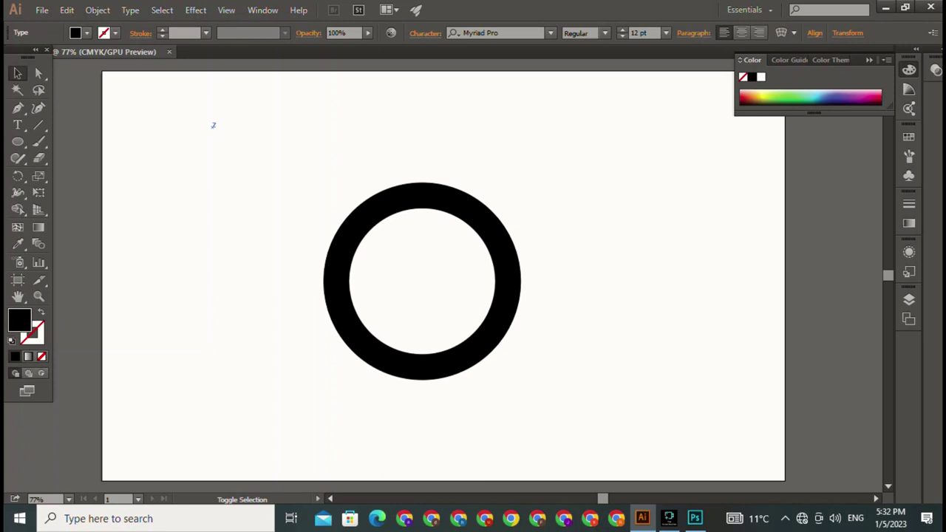
click(551, 33)
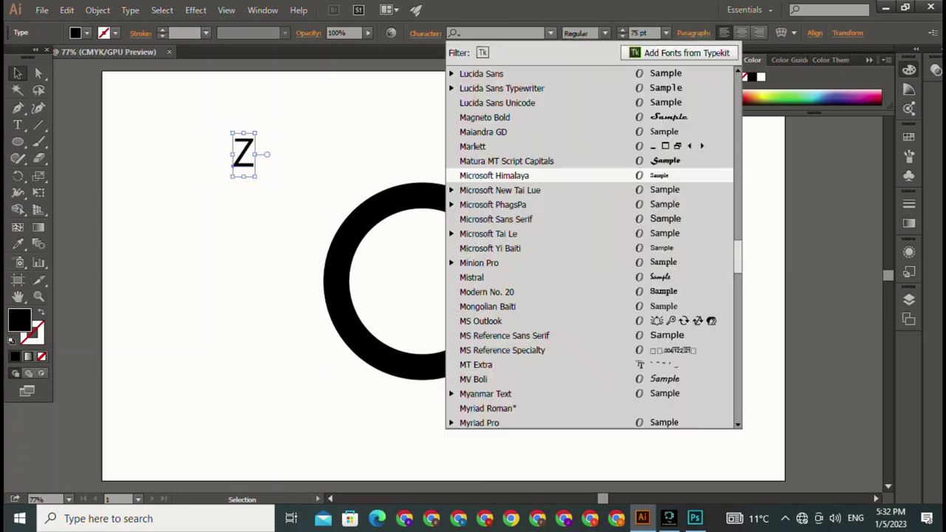
key(Down)
key(Return)
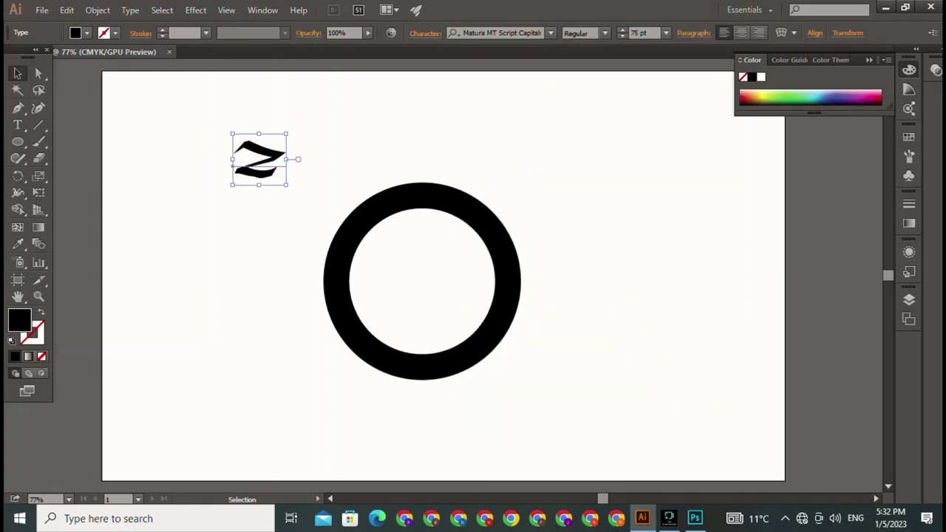
mouse_move(259, 158)
mouse_down()
mouse_move(475, 334)
mouse_move(570, 239)
mouse_up()
mouse_move(488, 317)
mouse_down()
mouse_move(459, 363)
mouse_move(423, 358)
mouse_move(456, 382)
mouse_move(436, 373)
mouse_up()
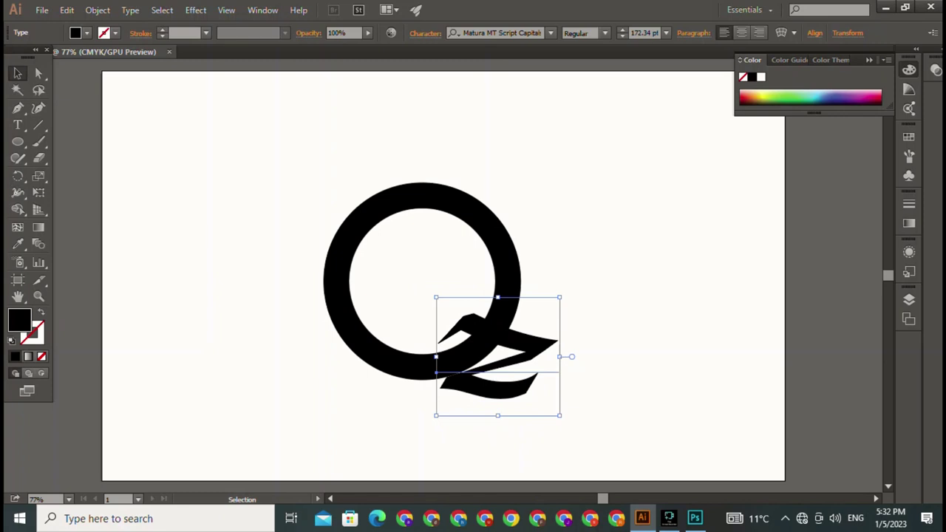
Step: Rotate the Z about 28° counter-clockwise and position it on the ring's lower edge
drag(566, 421, 588, 386)
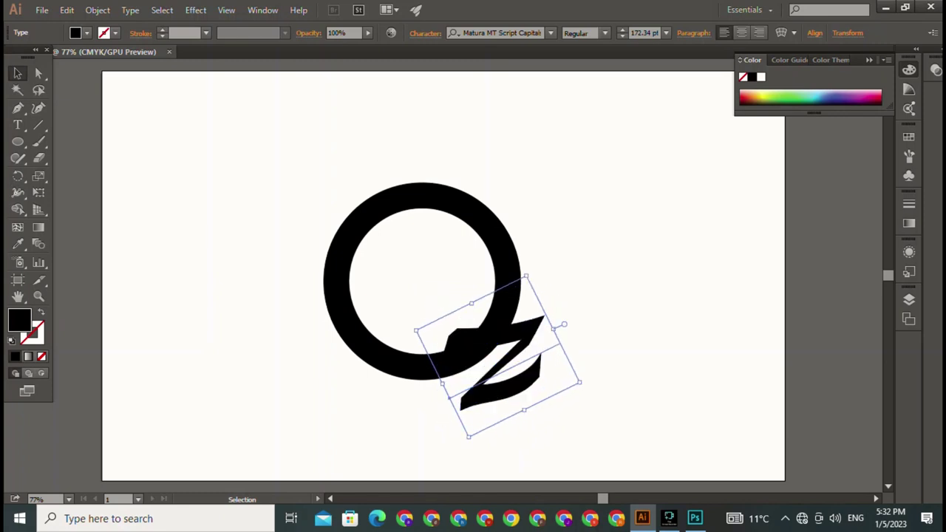
drag(502, 355, 466, 365)
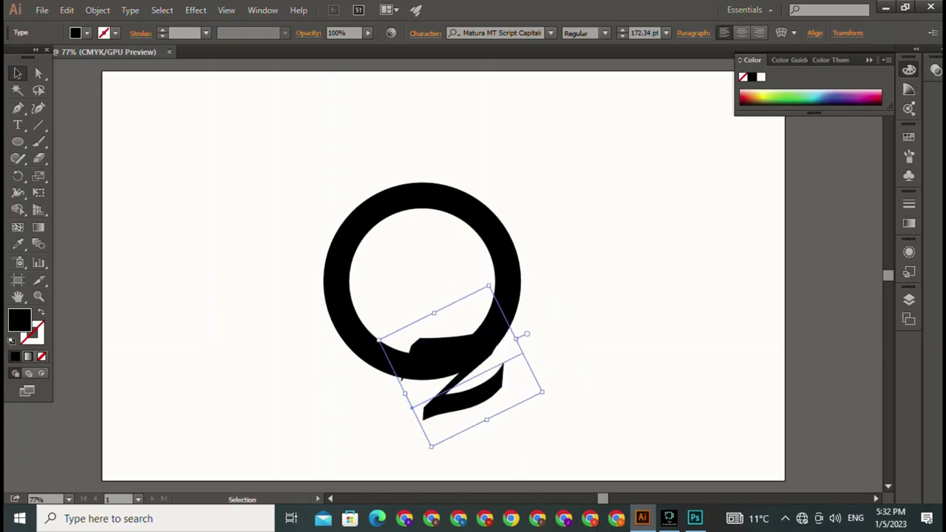
drag(551, 398, 553, 380)
drag(473, 373, 494, 372)
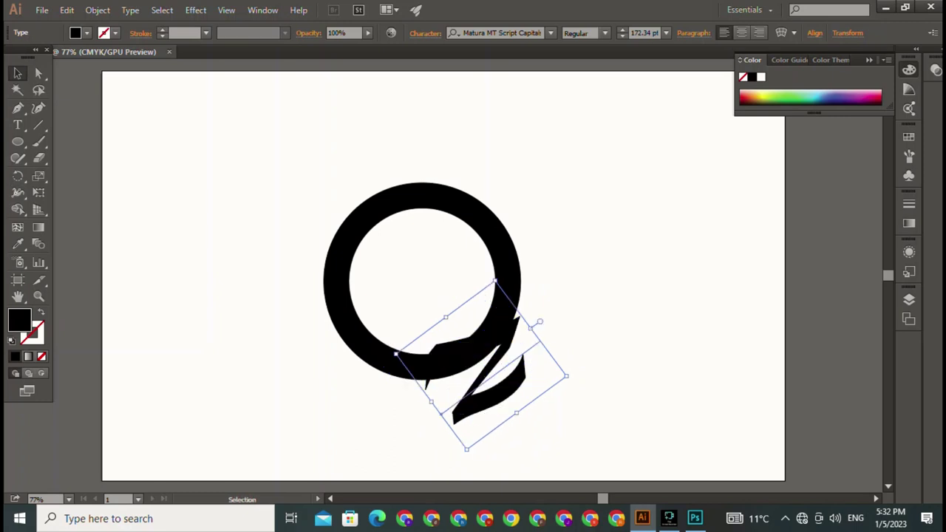
drag(424, 387, 405, 379)
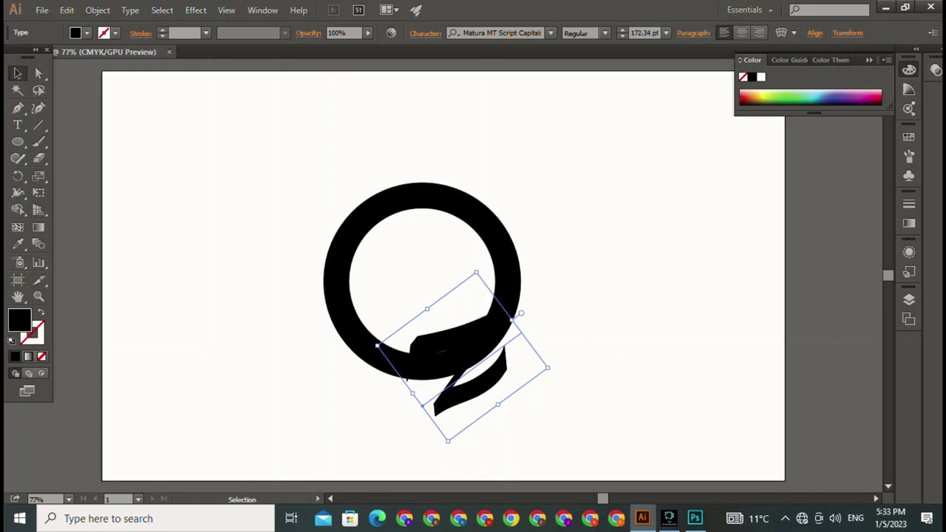
Step: Try Old English Text MT, Something Dangerous and Lucida Sans Unicode on the letter
click(551, 33)
scroll(517, 292, down, 5)
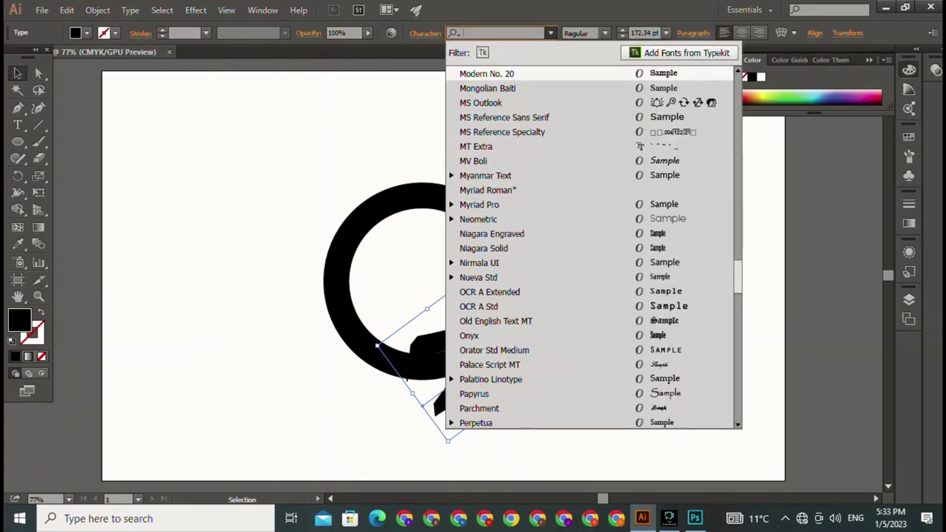
click(511, 321)
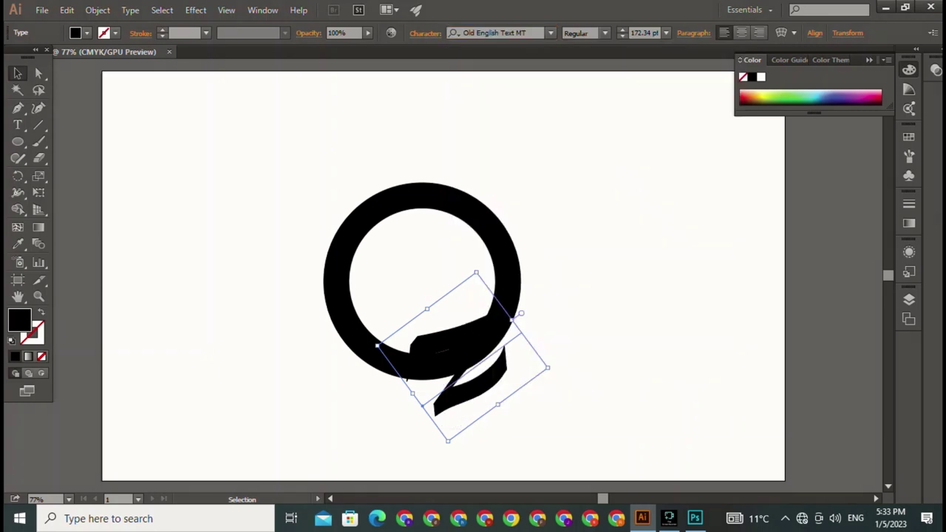
click(550, 32)
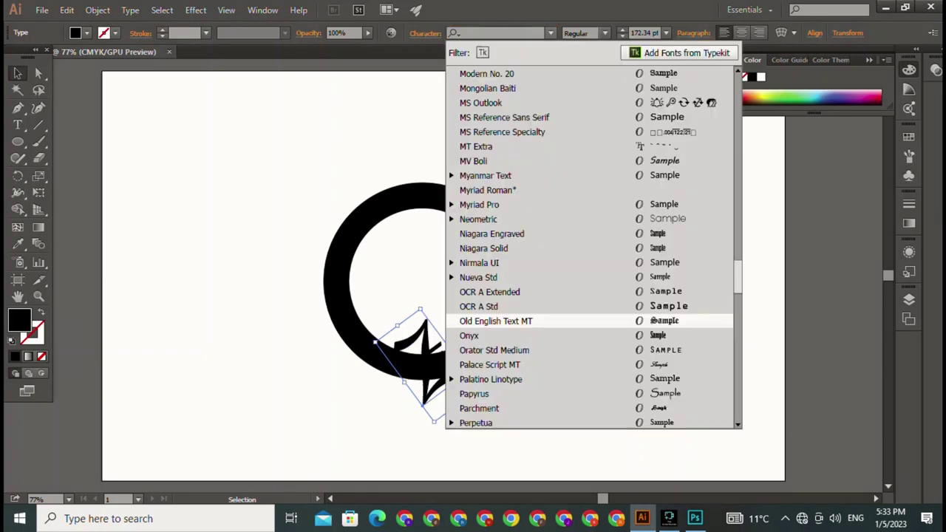
scroll(518, 117, down, 6)
scroll(518, 148, down, 2)
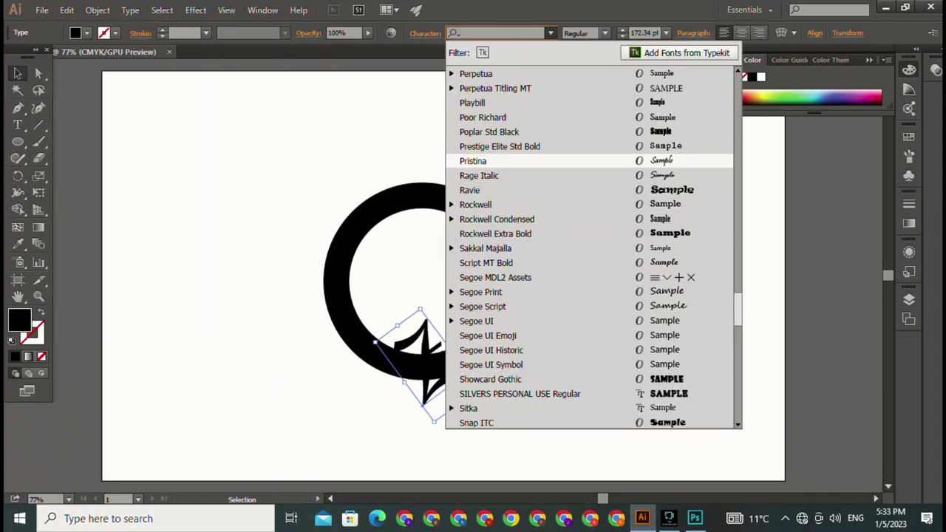
scroll(518, 133, down, 1)
scroll(517, 133, down, 4)
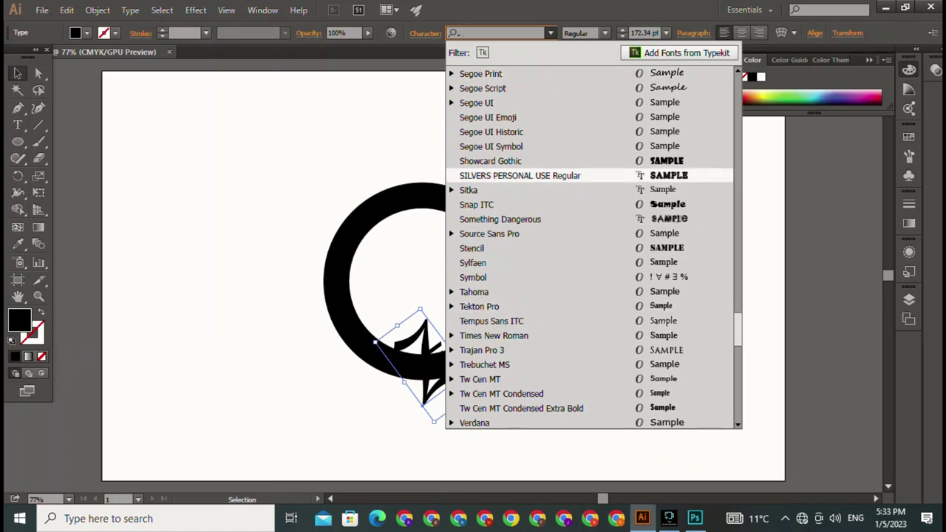
click(500, 219)
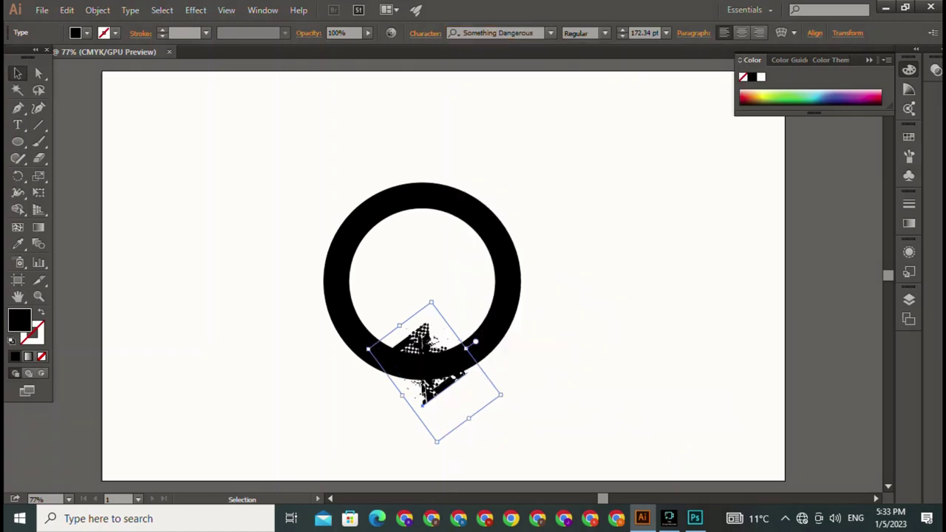
click(550, 32)
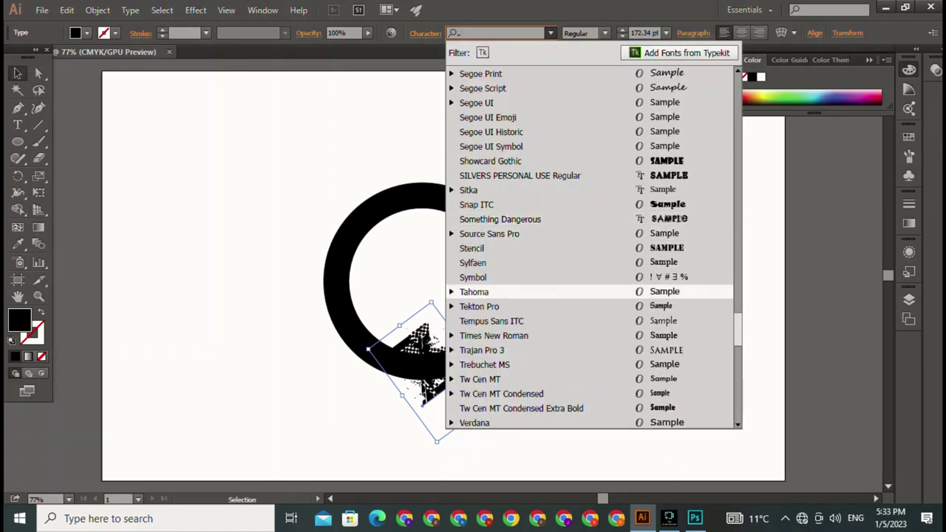
scroll(517, 289, down, 3)
scroll(518, 222, up, 6)
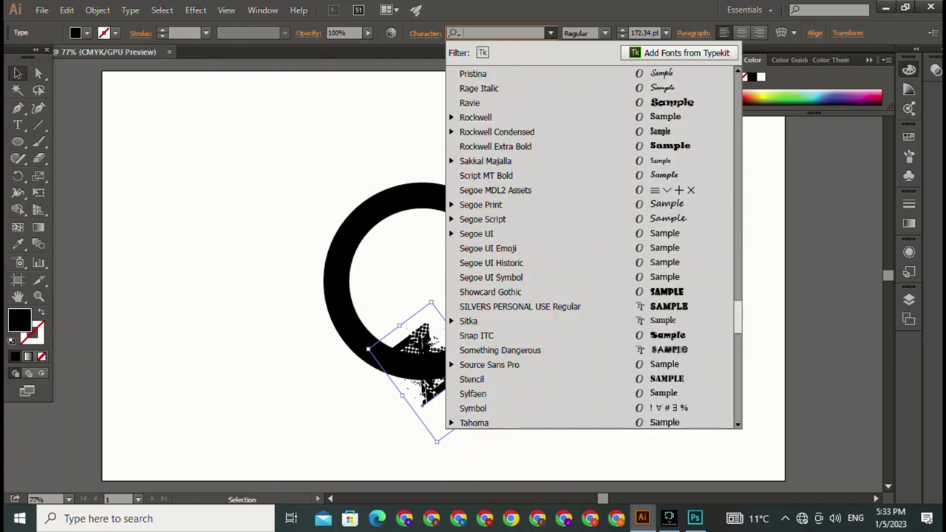
scroll(518, 222, up, 4)
scroll(518, 275, up, 4)
scroll(518, 274, up, 1)
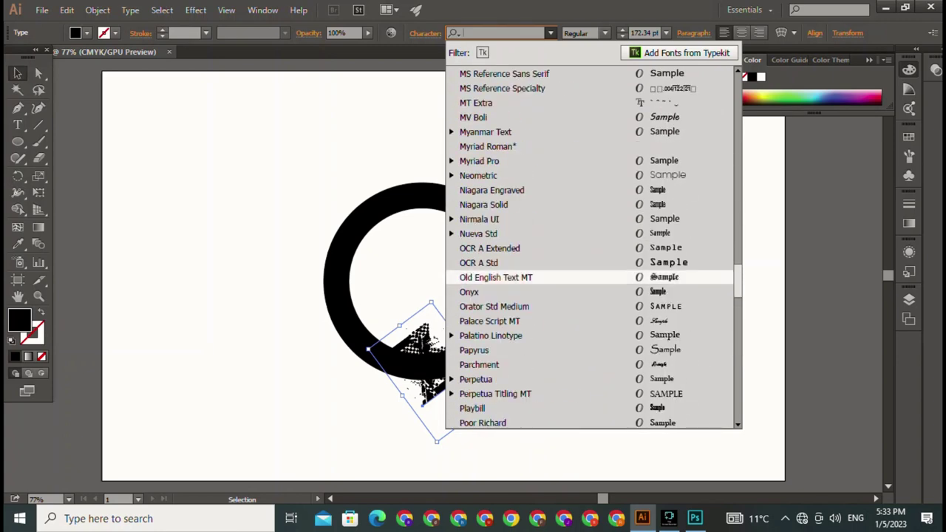
scroll(518, 274, up, 7)
scroll(518, 248, up, 5)
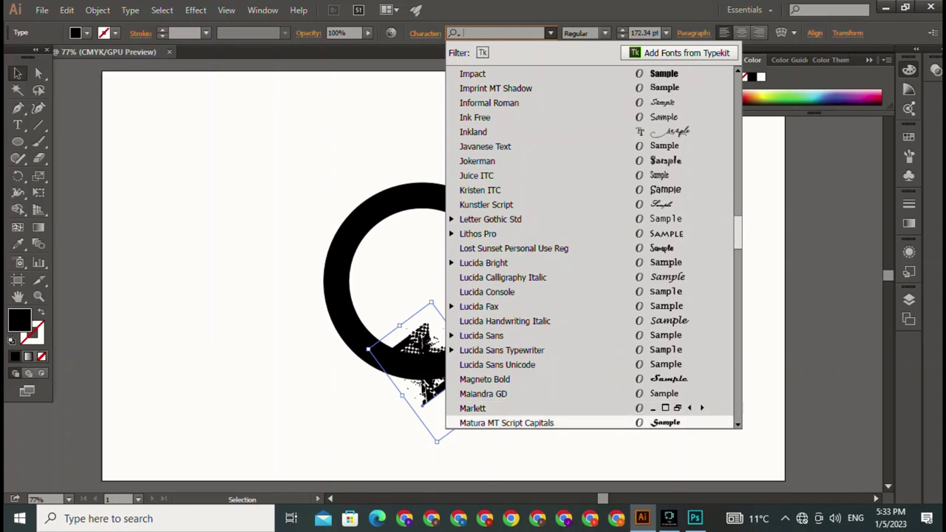
click(496, 364)
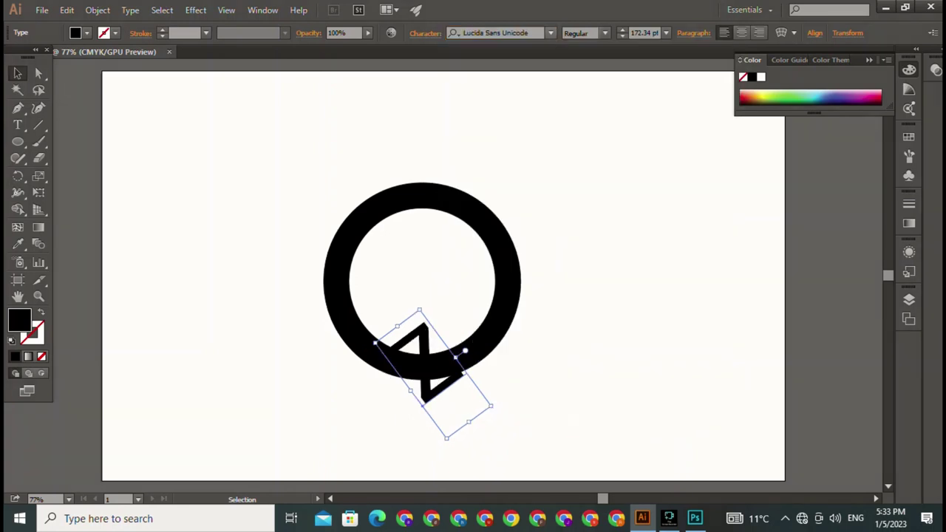
Step: Try Jokerman, then settle on Home Christmas Regular for the letter
click(551, 32)
click(517, 175)
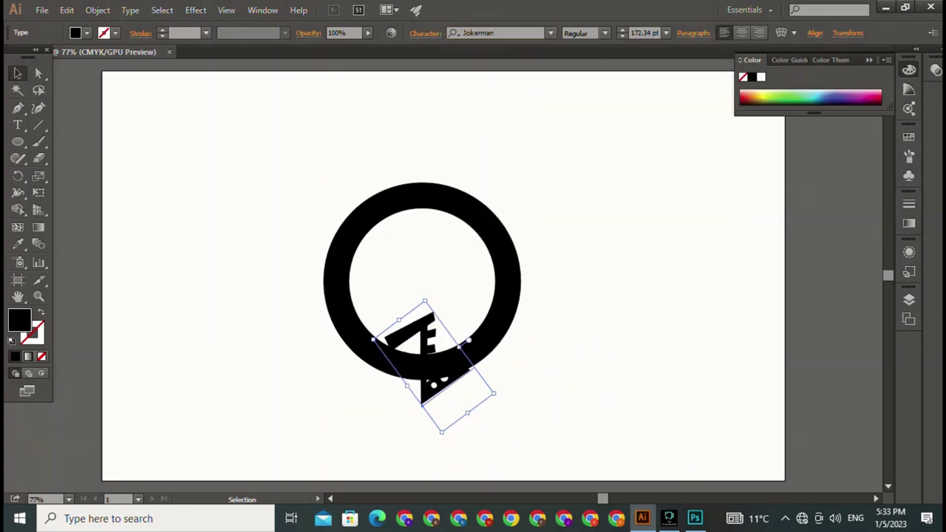
click(551, 32)
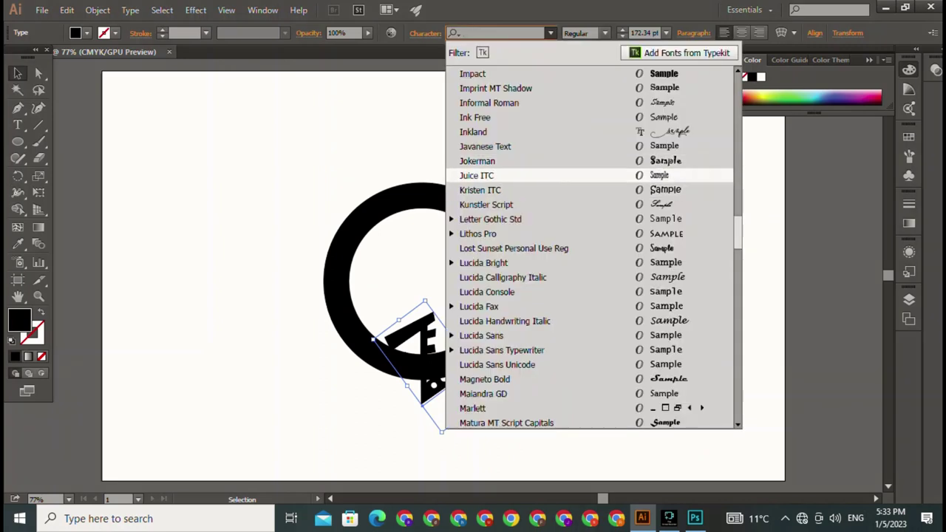
scroll(591, 248, up, 1)
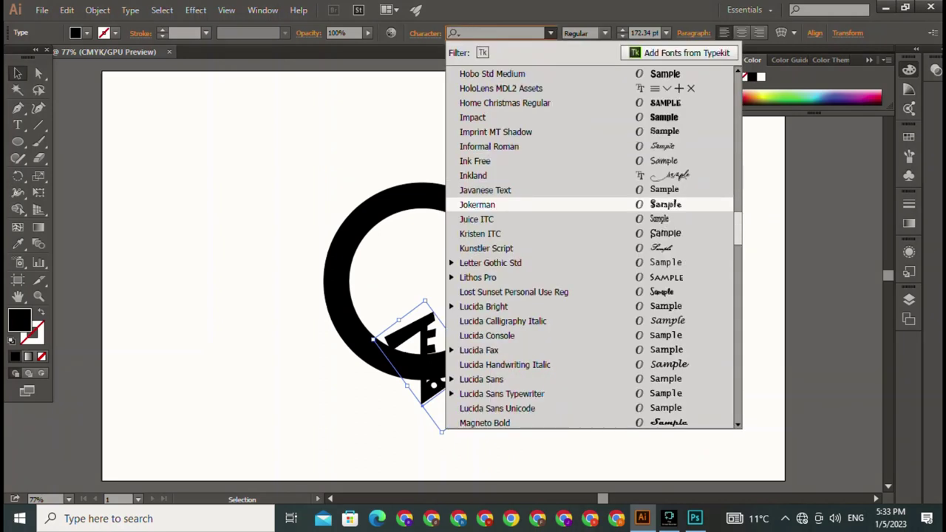
scroll(591, 248, up, 1)
scroll(517, 205, up, 1)
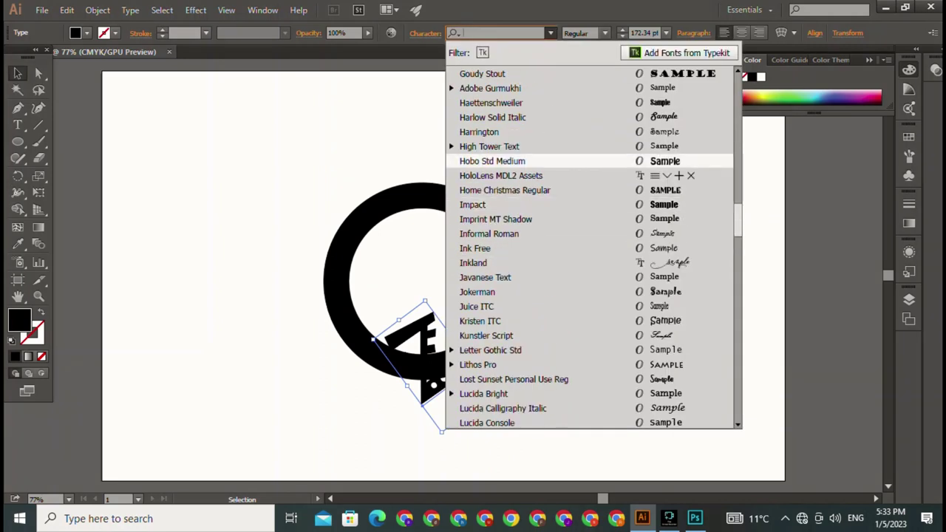
key(Escape)
key(Down)
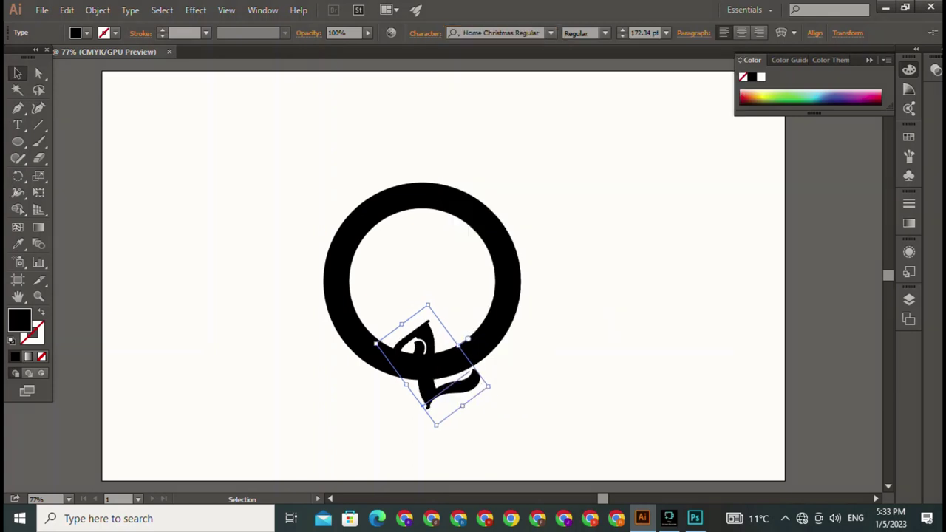
Step: Position the tail glyph along the ring's lower edge, undoing two stray moves
drag(436, 370, 510, 358)
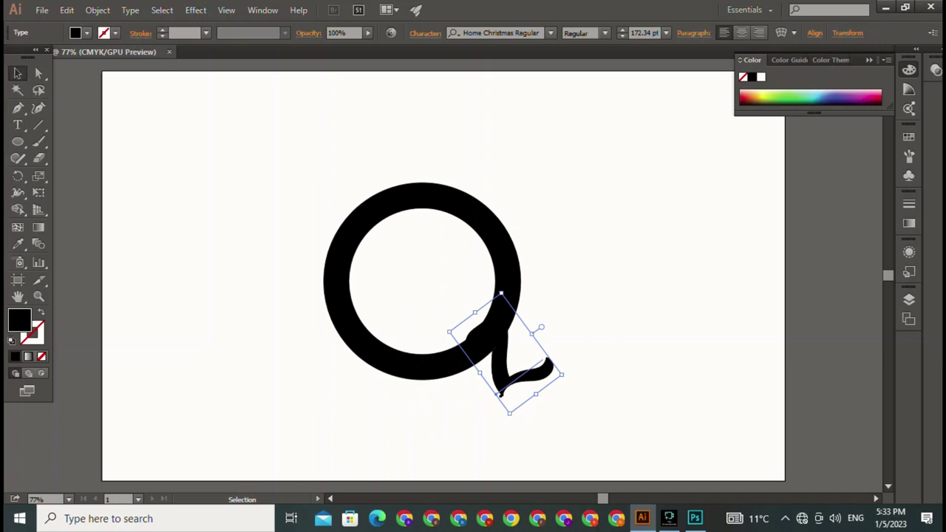
drag(511, 357, 490, 367)
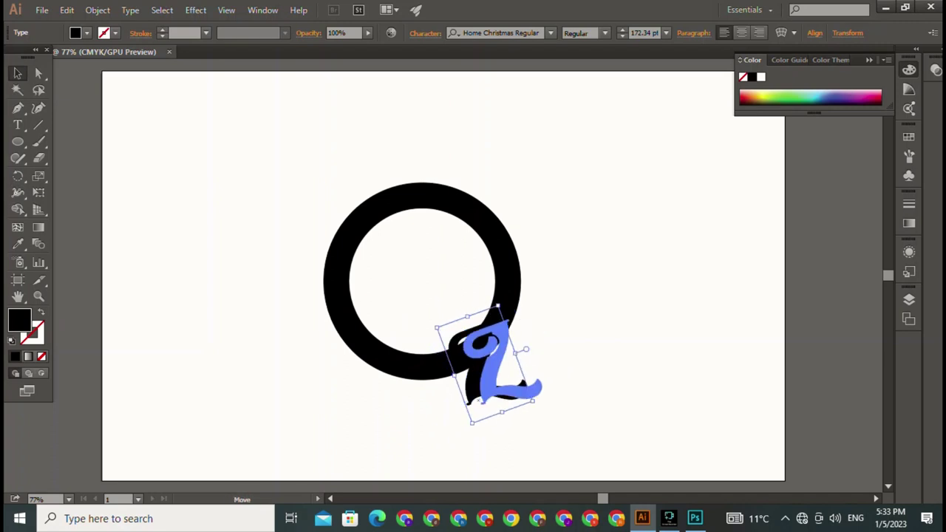
mouse_move(484, 366)
mouse_down()
mouse_move(477, 369)
mouse_move(495, 381)
mouse_up()
key(ctrl+shift+a)
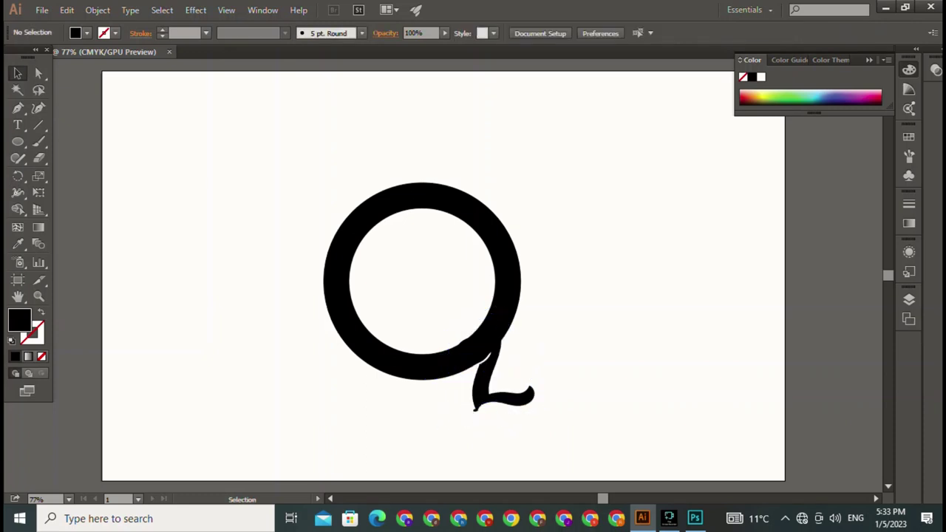
key(ctrl+z)
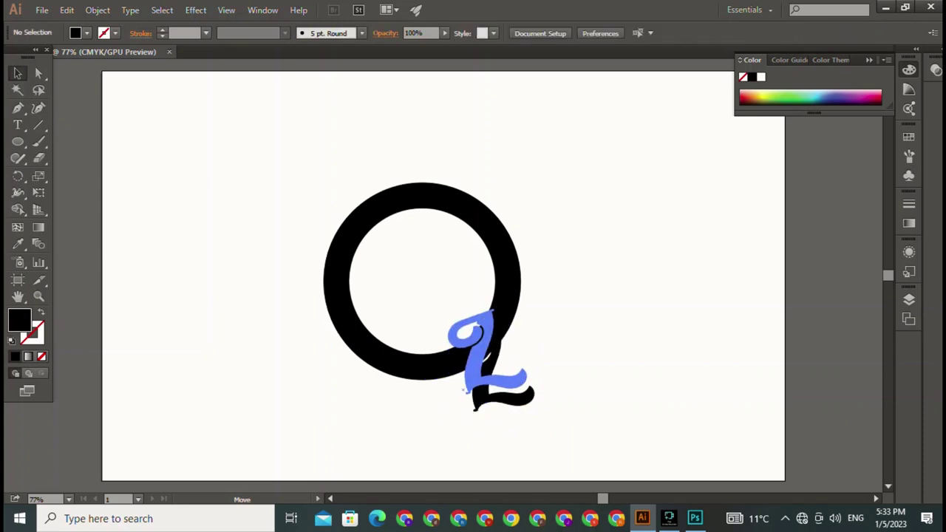
key(ctrl+z)
drag(484, 362, 477, 355)
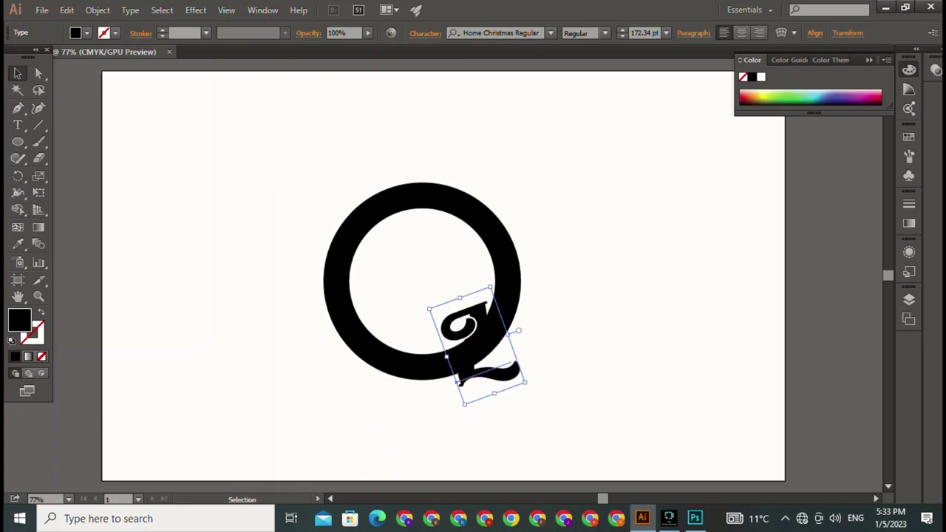
Step: Enlarge the tail glyph to about 214 pt and tuck it into the ring
drag(490, 287, 496, 259)
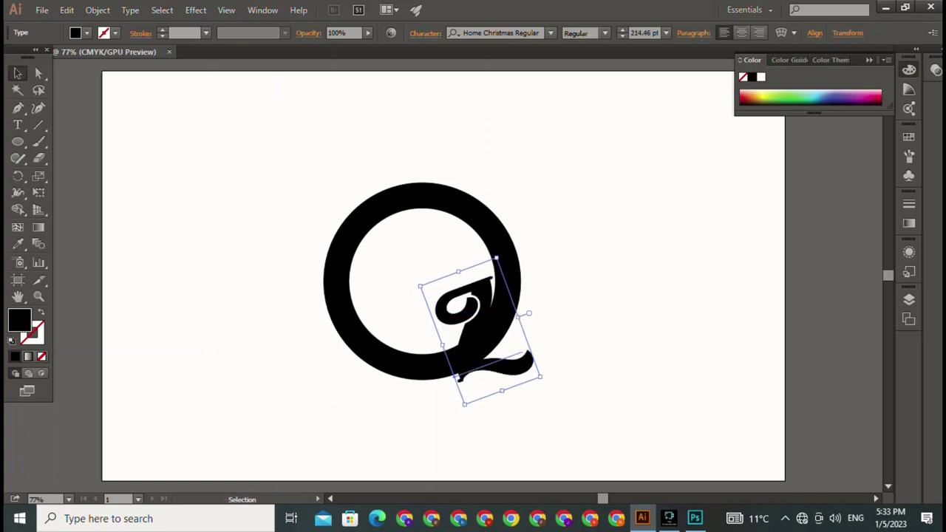
mouse_move(454, 376)
mouse_down()
mouse_move(441, 397)
mouse_move(446, 368)
mouse_up()
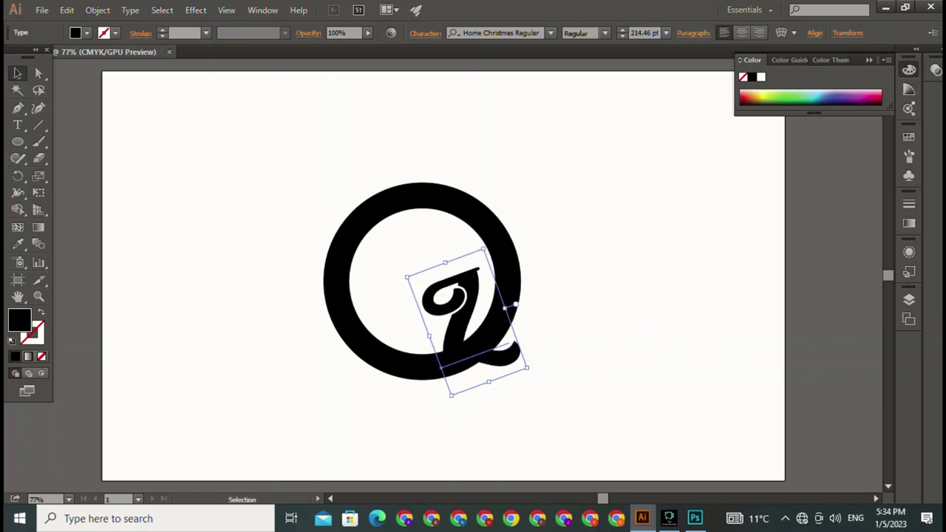
drag(457, 291, 464, 297)
key(ctrl+shift+a)
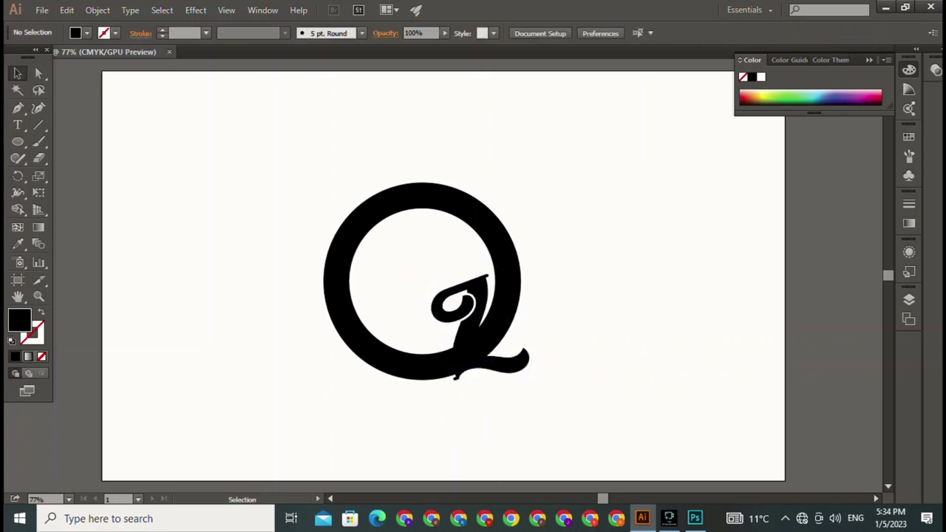
Step: Move the whole Q, ring and tail together, to the left
drag(318, 174, 510, 392)
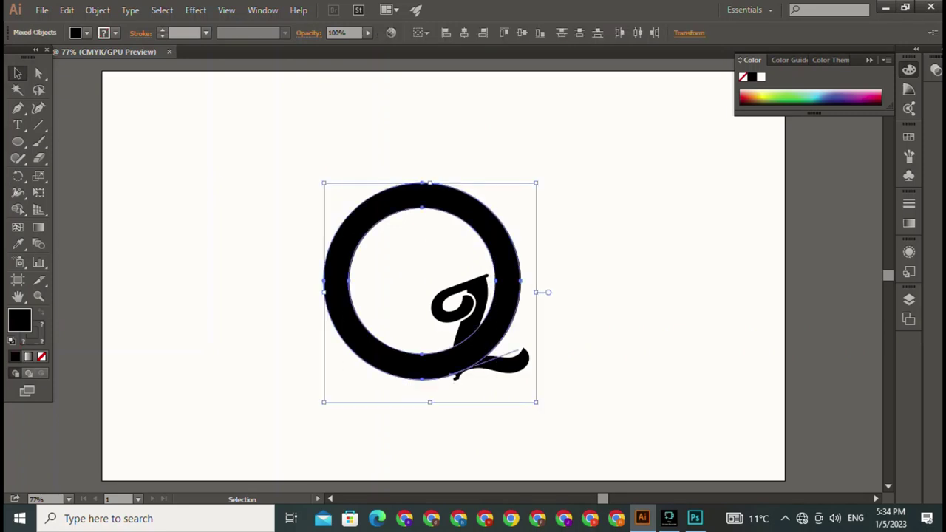
drag(337, 281, 264, 294)
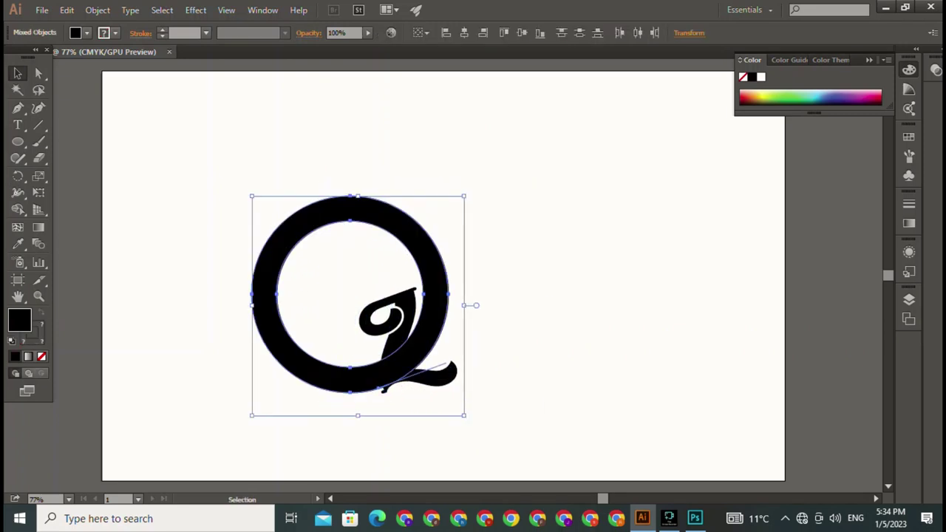
key(ctrl+shift+a)
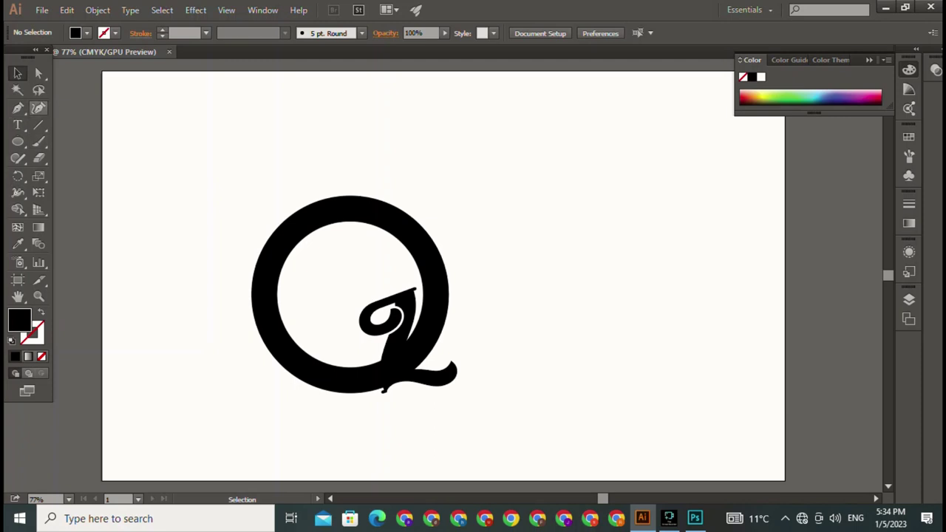
Step: Pen a tall slanted four-corner black bar right of the Q, then select it
click(18, 108)
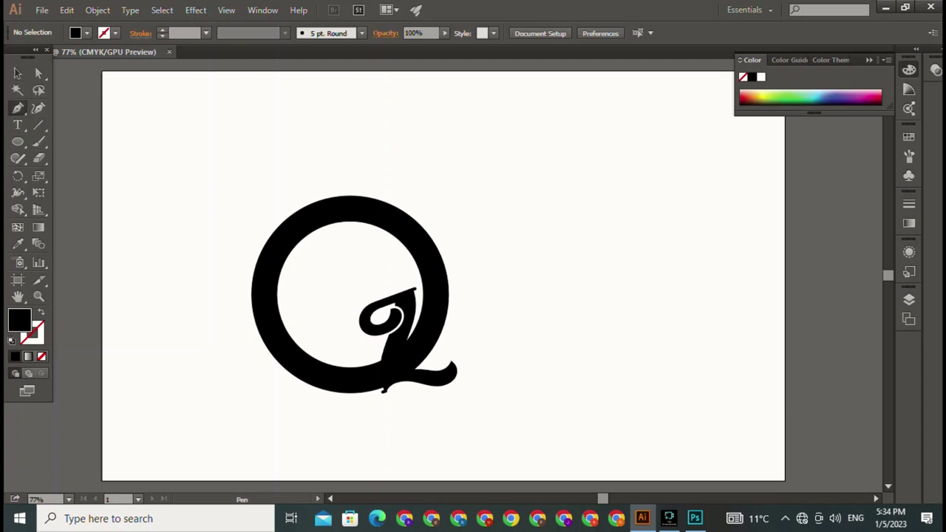
click(582, 118)
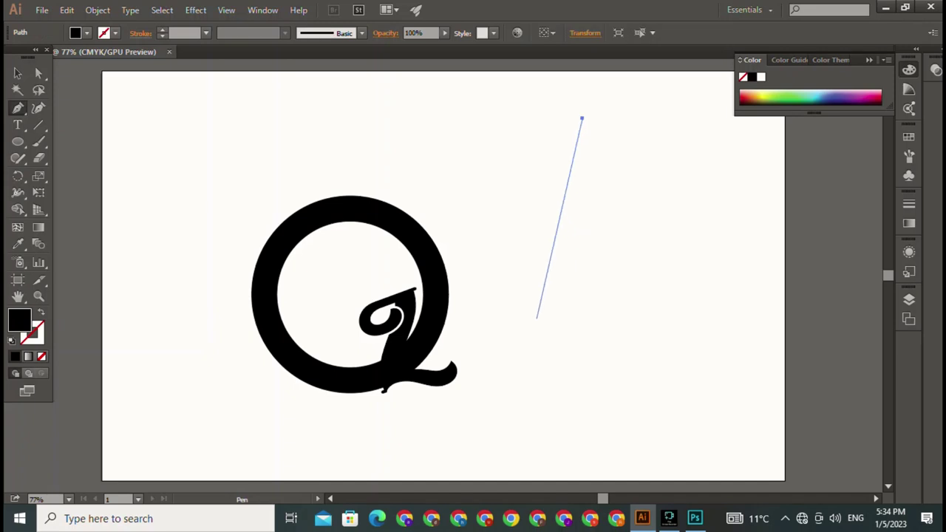
click(537, 318)
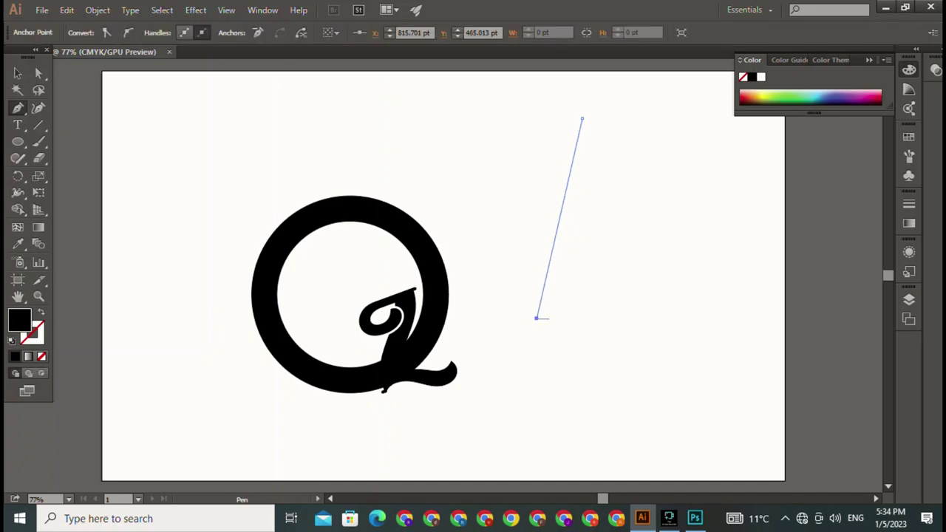
click(556, 319)
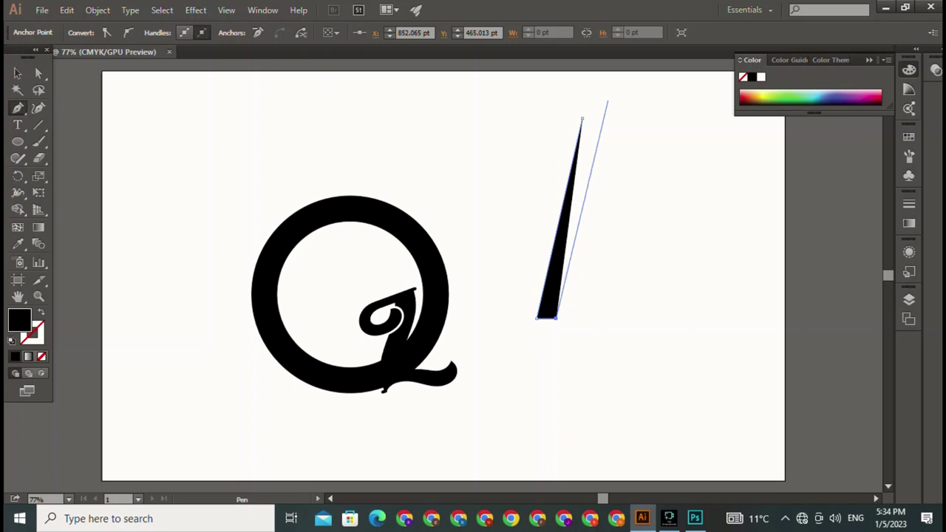
click(608, 101)
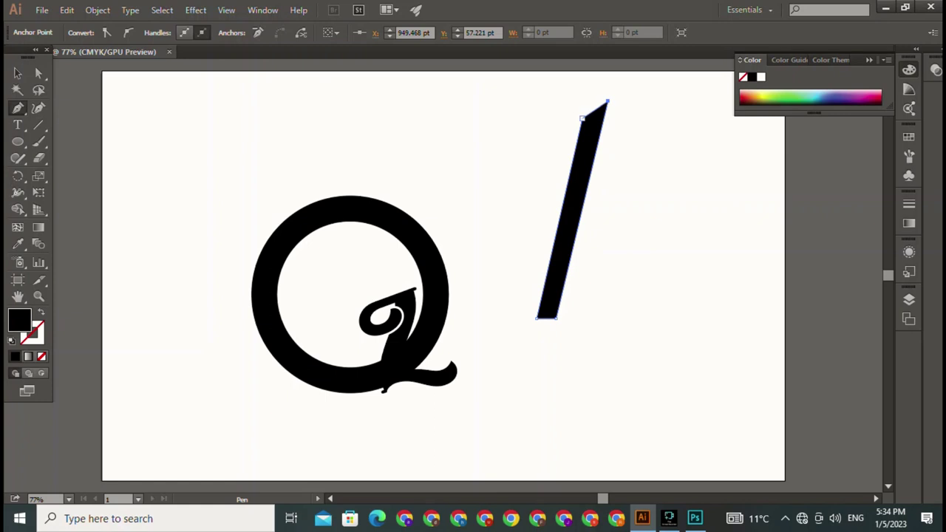
click(583, 118)
click(17, 72)
key(ctrl+shift+a)
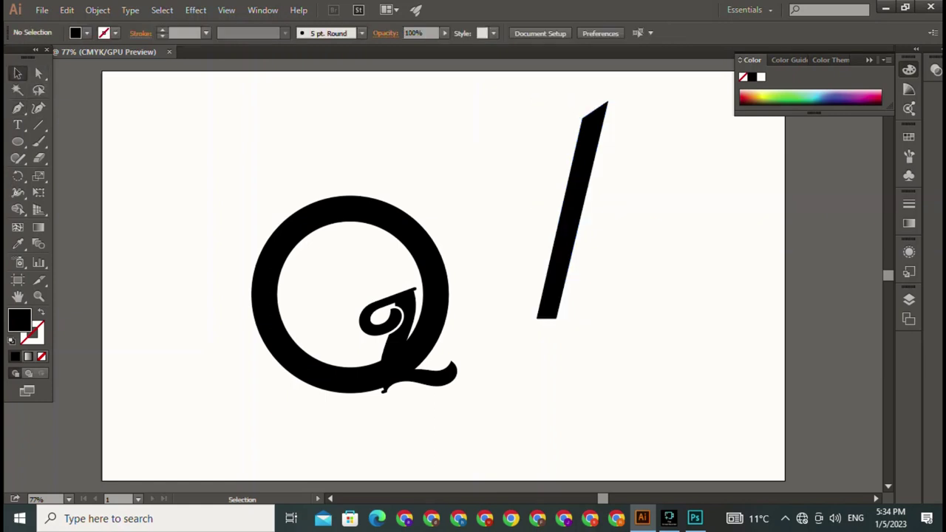
click(556, 237)
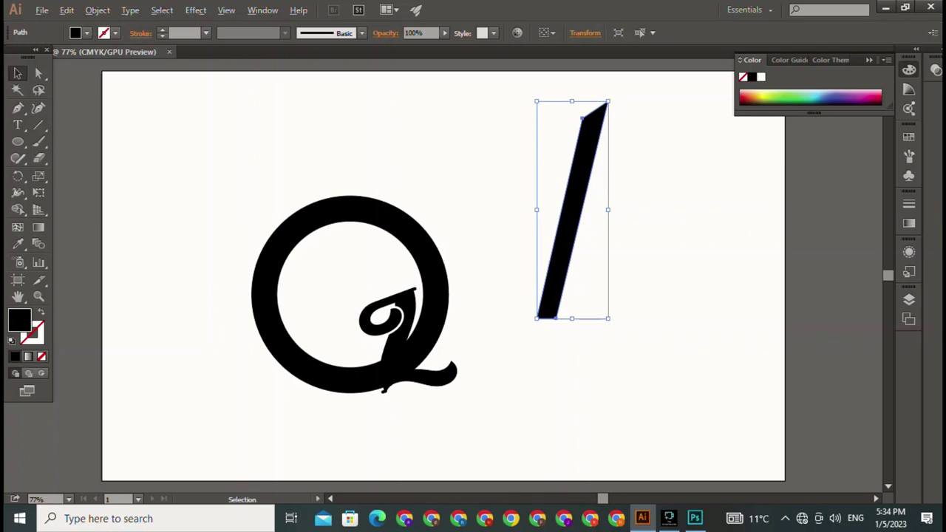
Step: Duplicate the bar to its right and mirror the copy across a vertical axis
drag(556, 237, 592, 244)
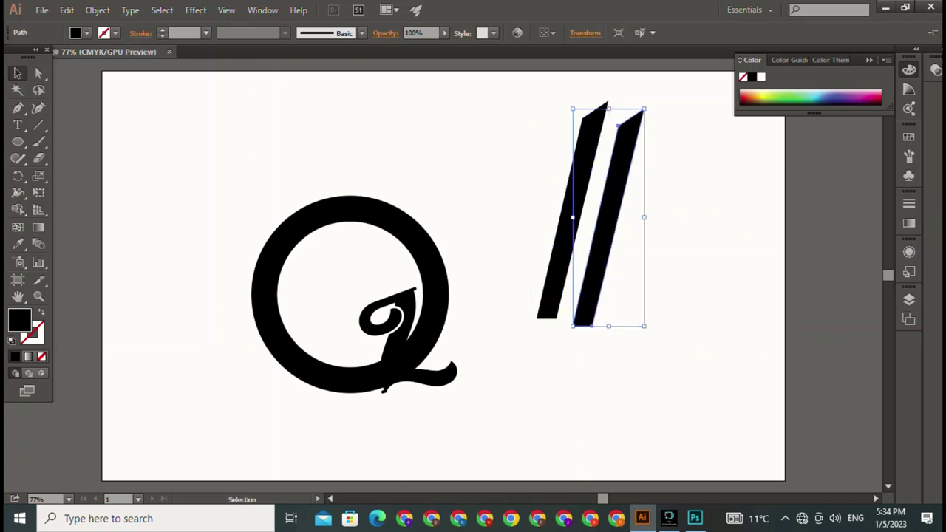
right_click(634, 155)
mouse_move(676, 336)
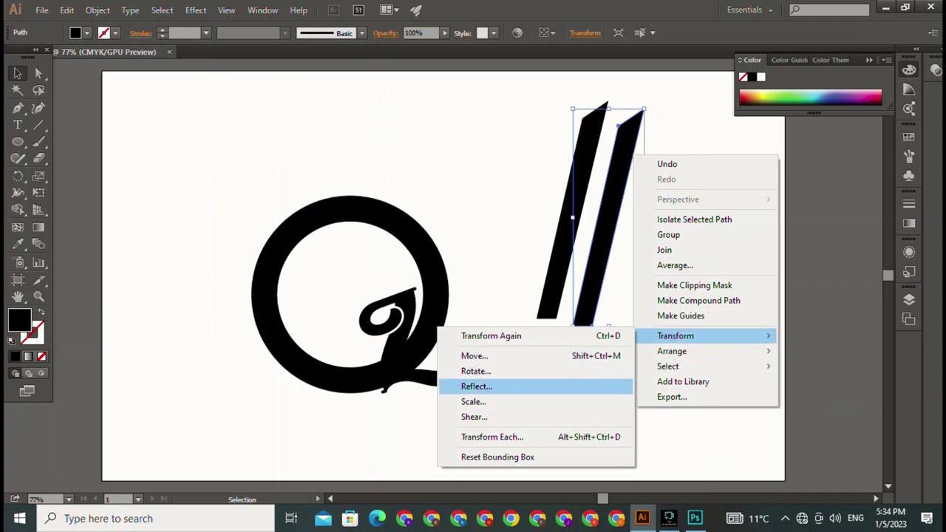
click(477, 386)
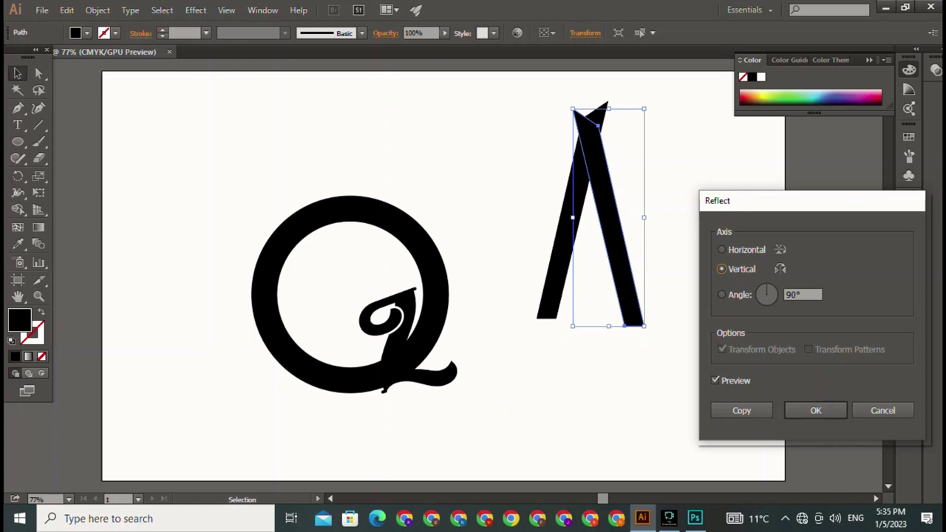
click(721, 294)
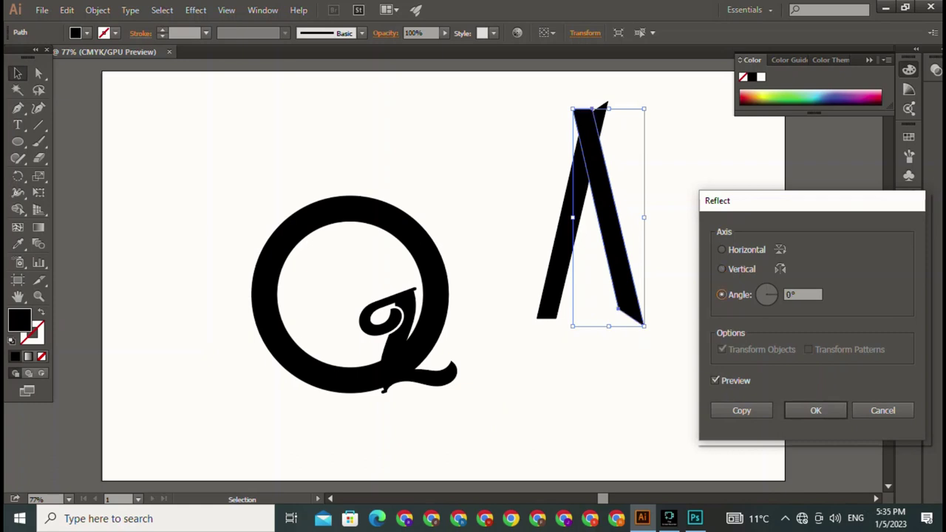
click(722, 268)
click(815, 411)
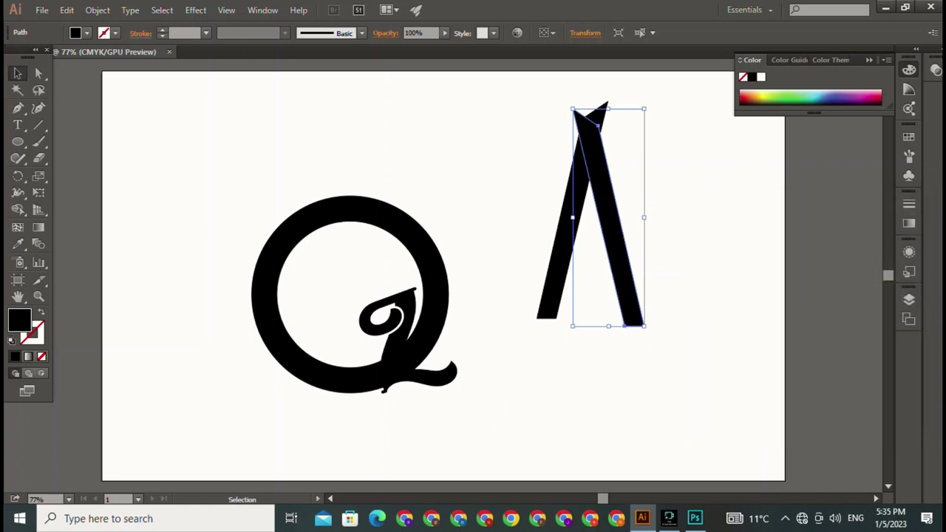
key(ctrl+shift+a)
Step: Shorten the left leg and bring the mirrored right leg onto it
drag(618, 244, 640, 252)
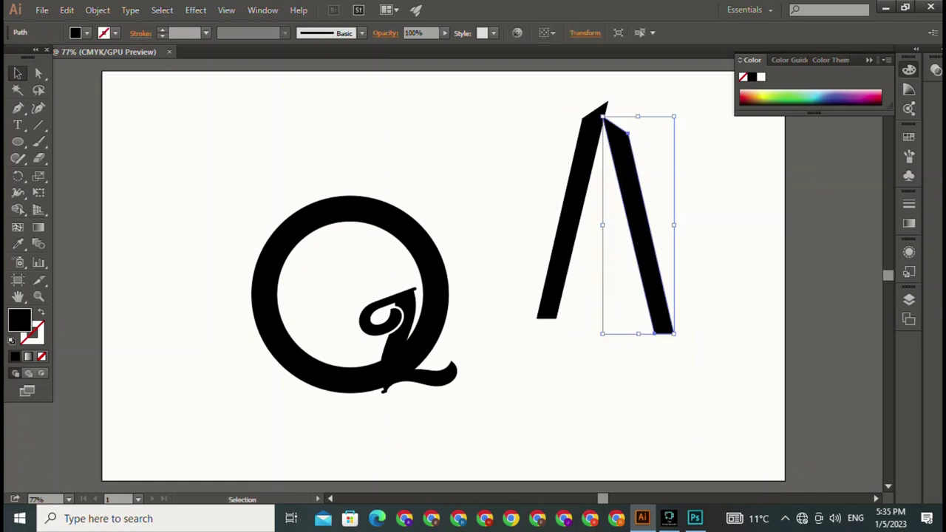
drag(573, 215, 513, 287)
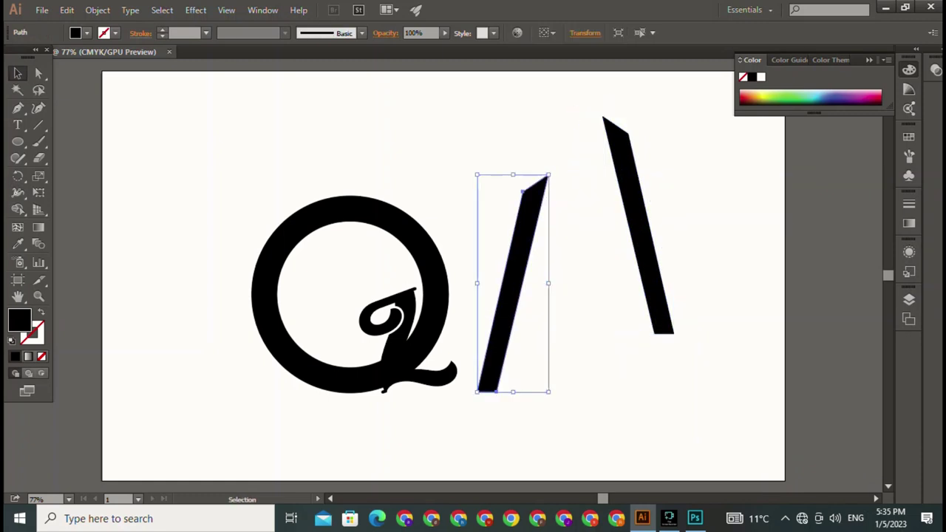
drag(513, 175, 513, 254)
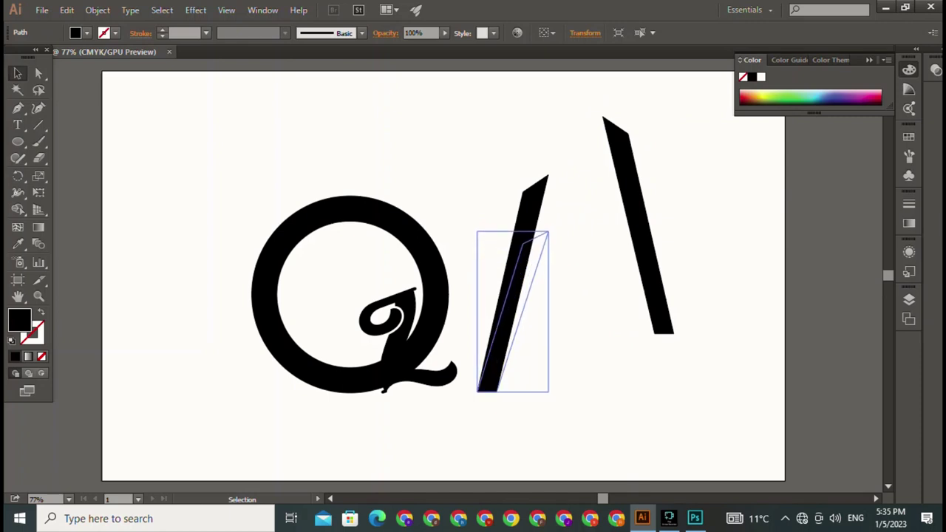
drag(513, 254, 513, 231)
drag(635, 222, 540, 280)
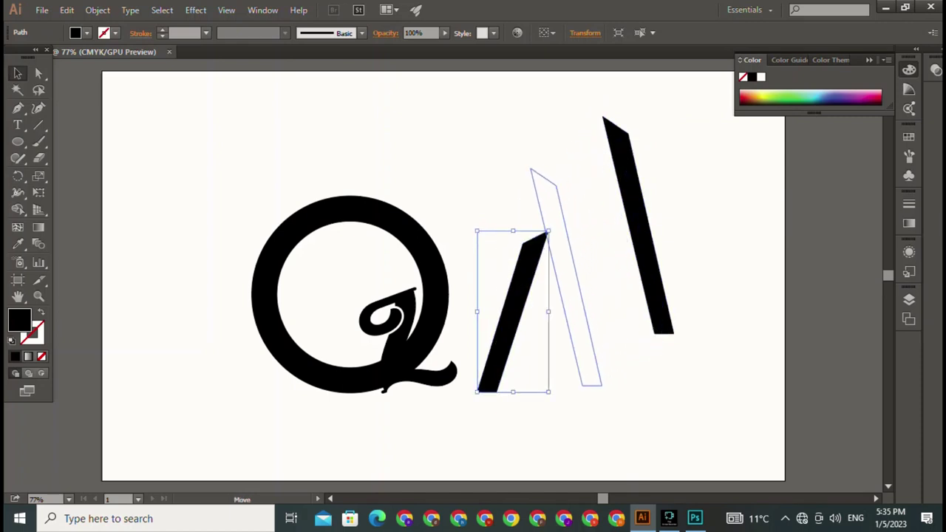
key(ctrl+shift+a)
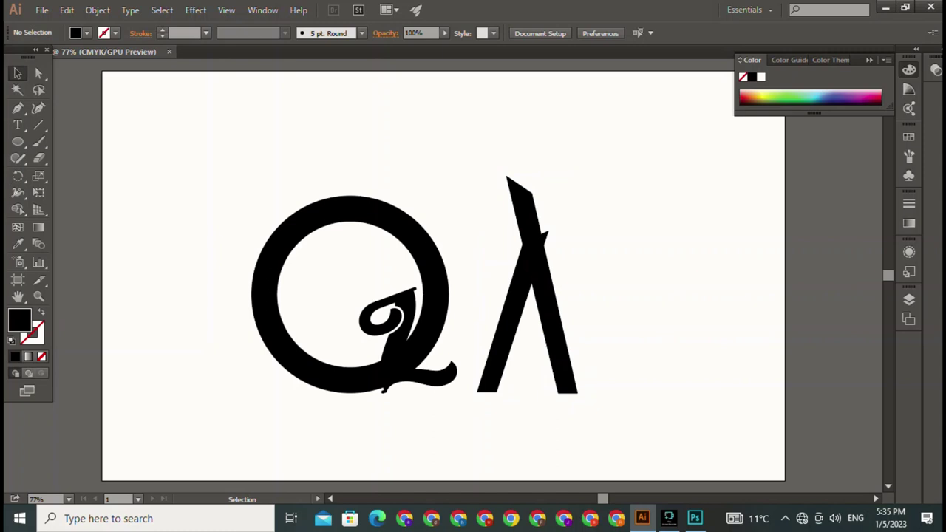
Step: Lower the right stroke's top and shift it so the two tops cross
click(551, 318)
drag(541, 176, 541, 232)
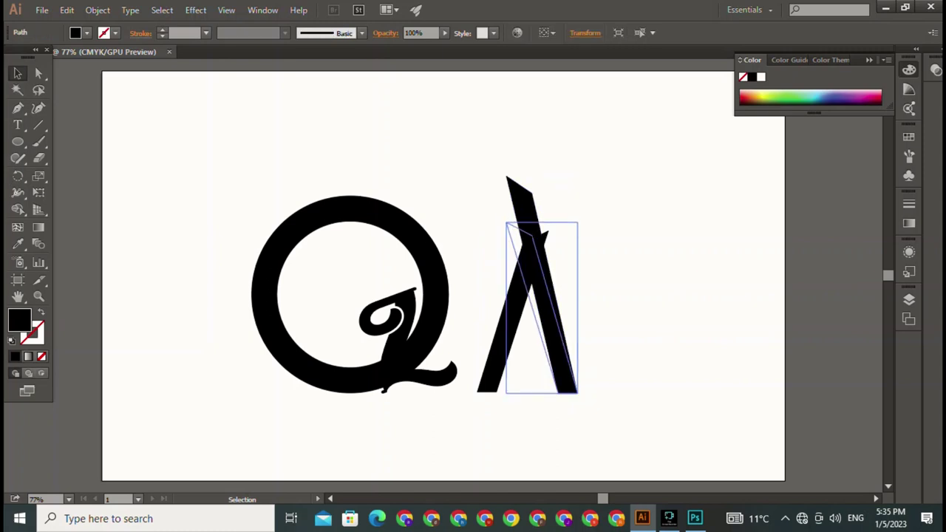
key(ctrl+shift+a)
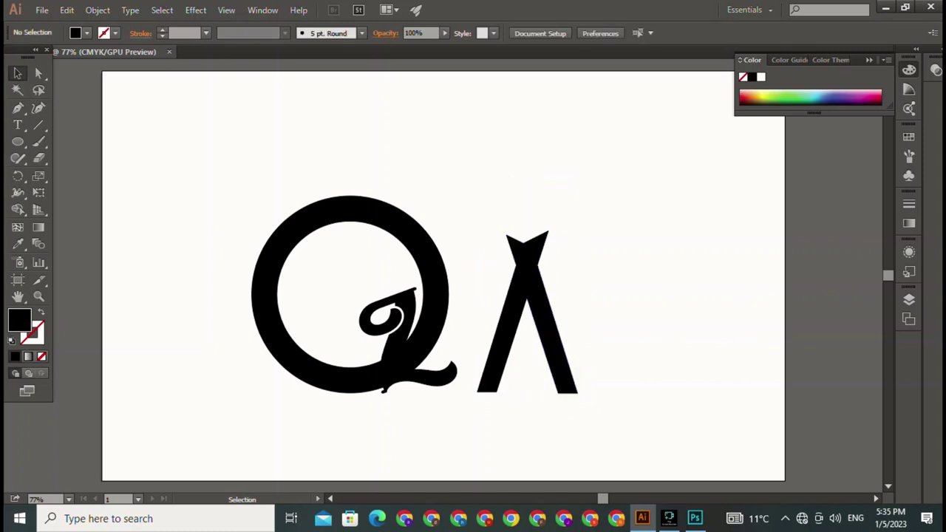
click(551, 325)
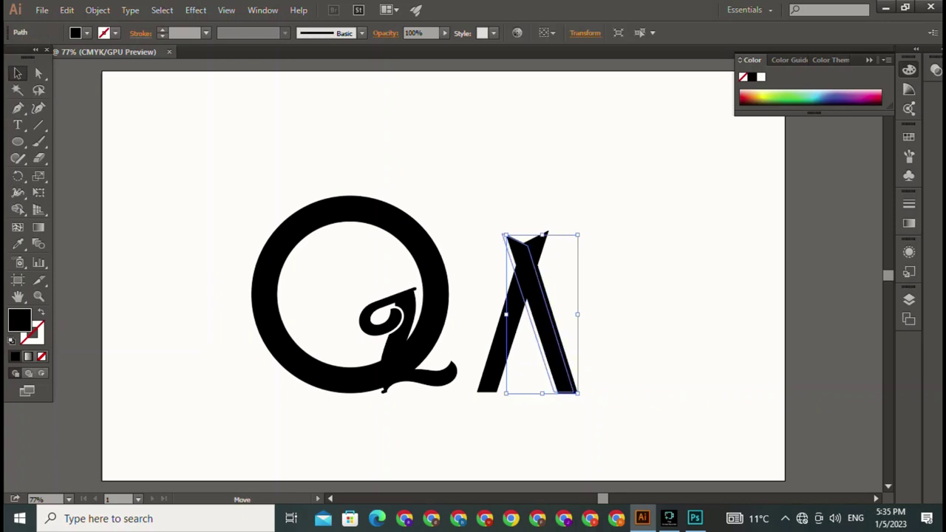
drag(548, 318, 540, 314)
key(ctrl+shift+a)
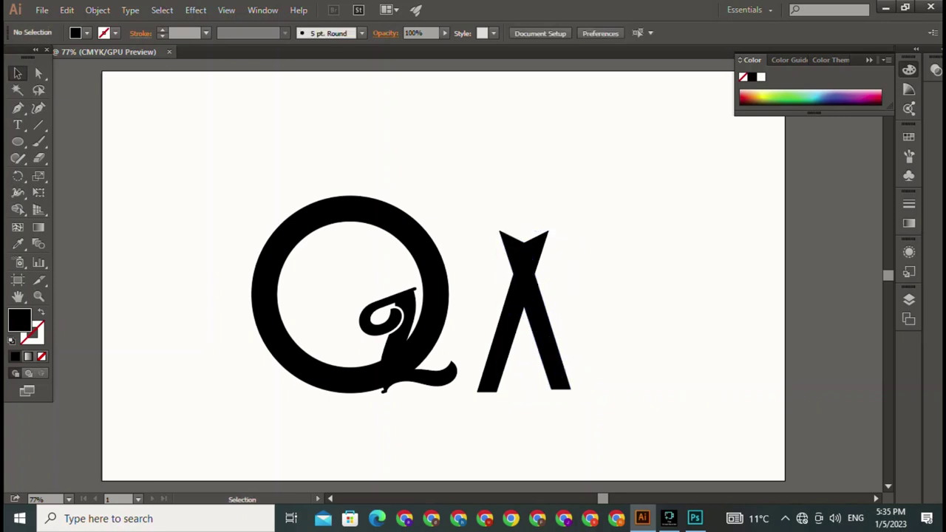
click(553, 355)
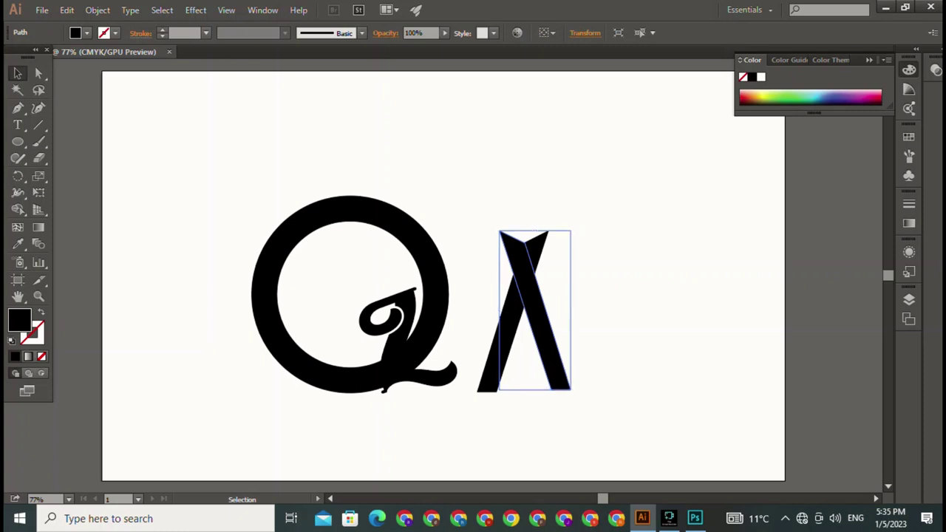
key(ctrl+shift+a)
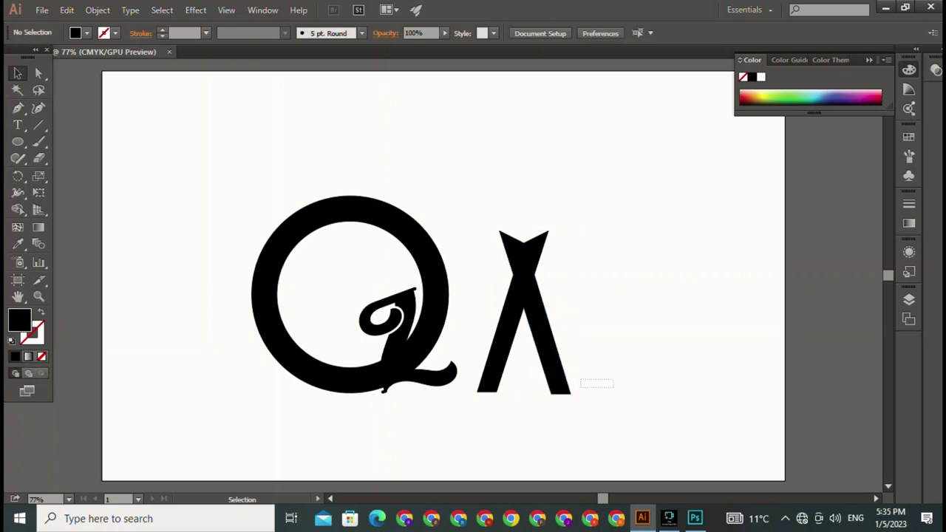
Step: Check the crossed strokes by selecting them individually and together
drag(581, 387, 443, 409)
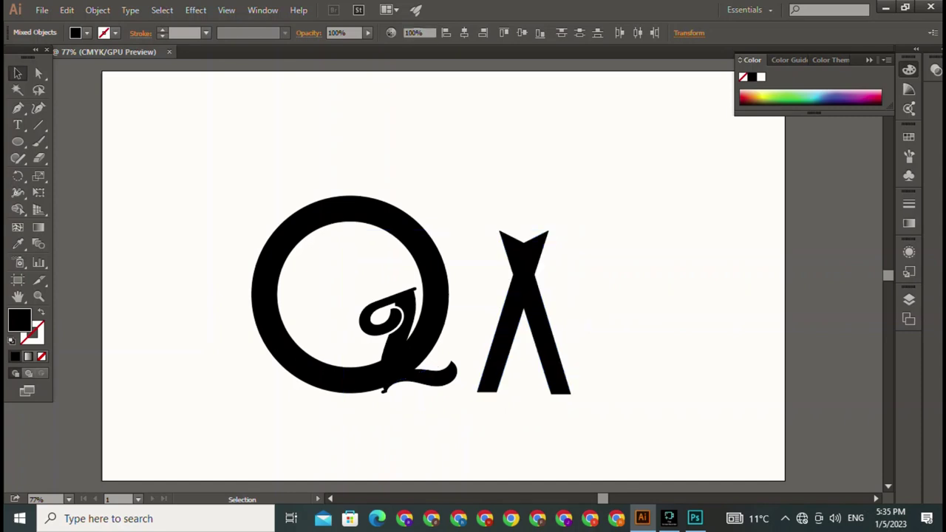
drag(494, 436, 529, 369)
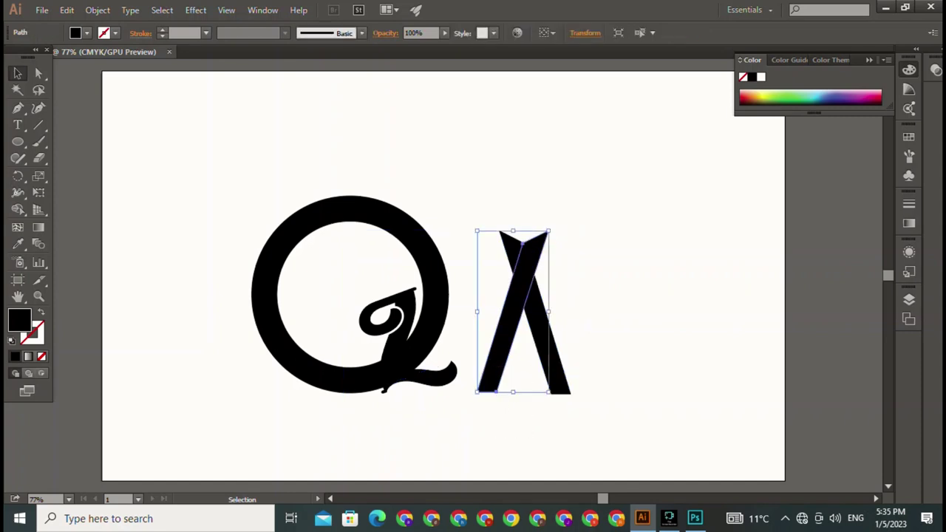
drag(671, 362, 498, 414)
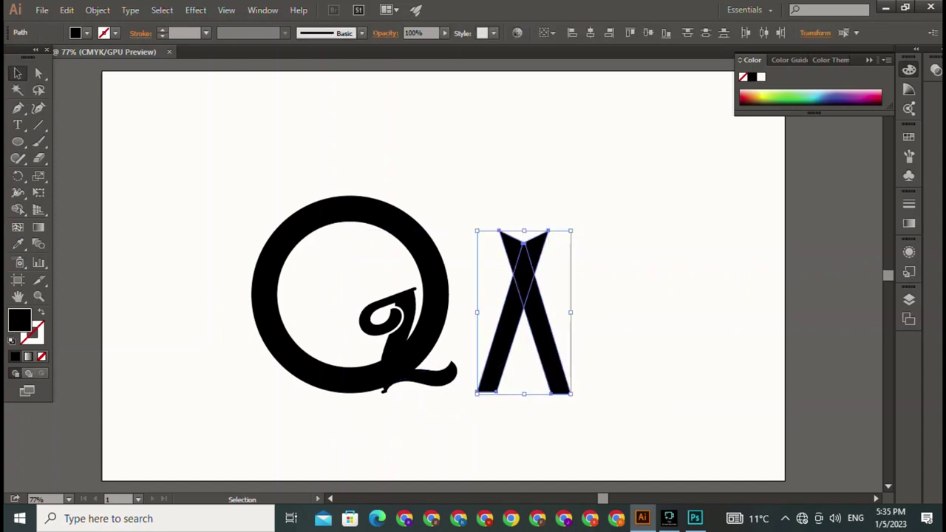
key(ctrl+shift+a)
click(509, 325)
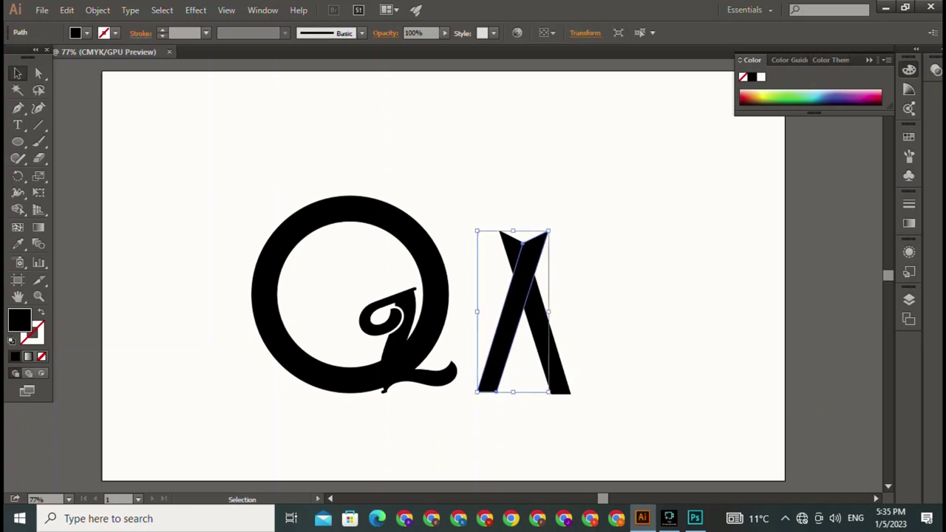
key(ctrl+shift+a)
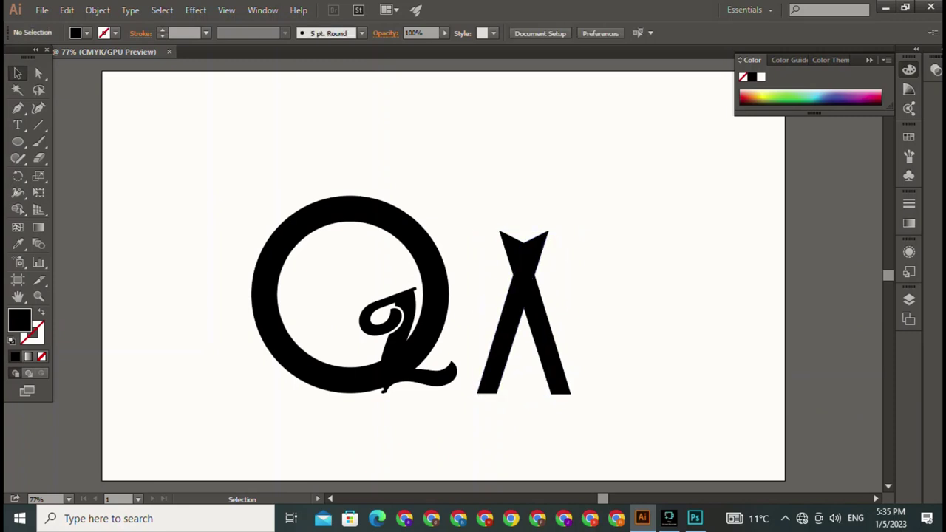
drag(611, 402, 476, 390)
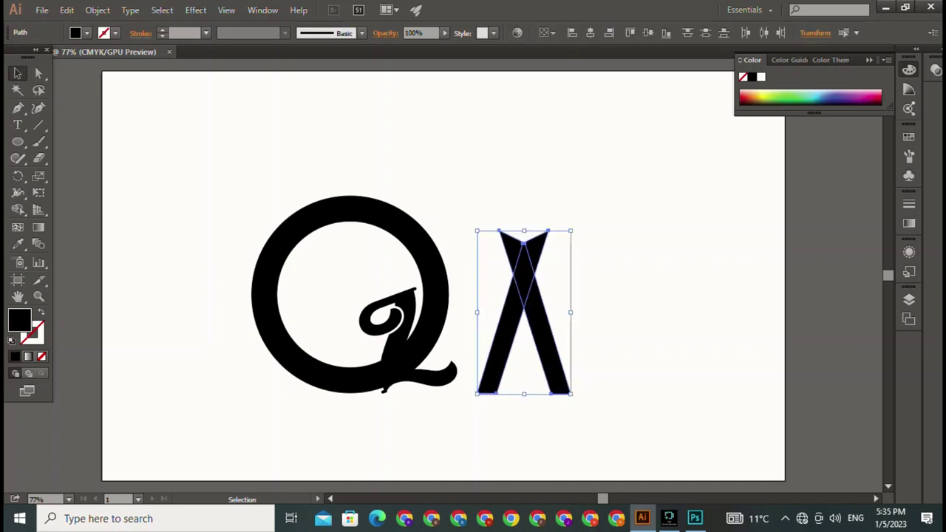
key(ctrl+shift+a)
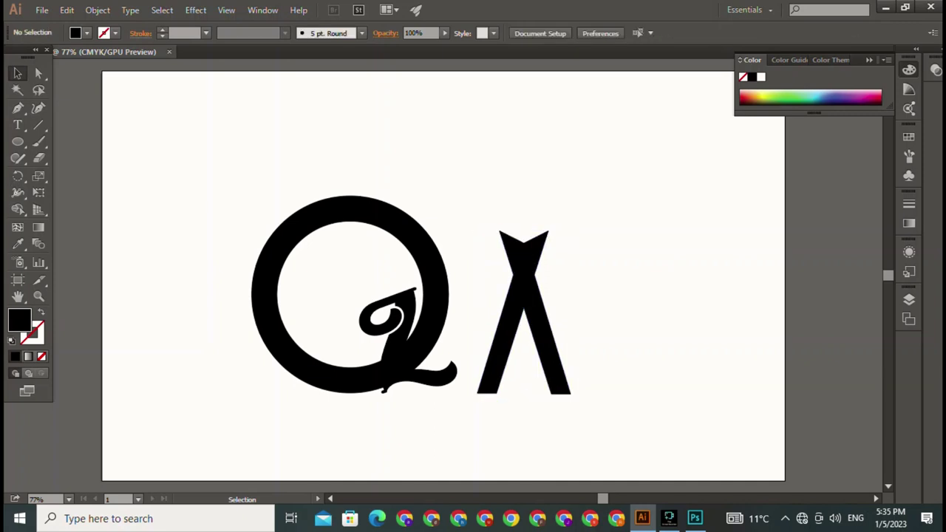
Step: Pen a small closed four-point rectangle near the top left of the artboard
key(t)
click(18, 108)
click(265, 109)
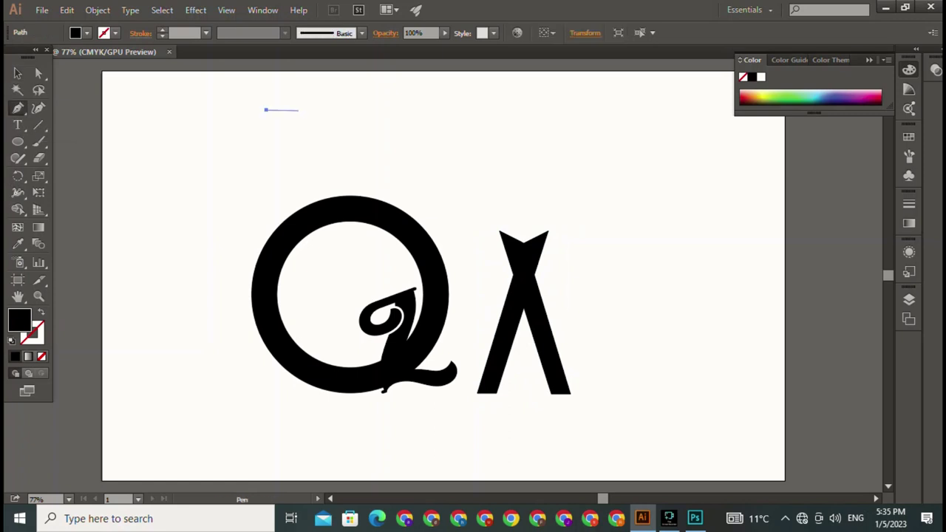
click(296, 110)
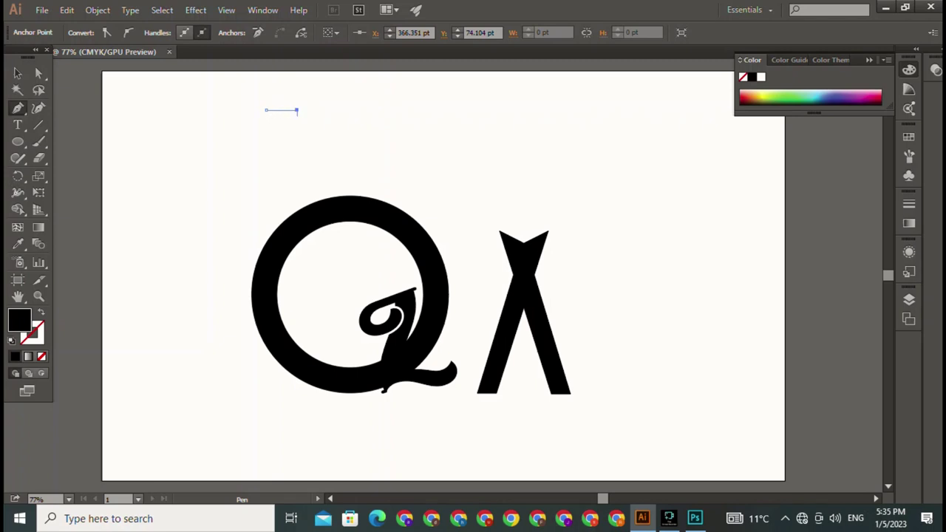
click(297, 115)
click(265, 116)
click(266, 110)
Step: Scale the rectangle into a wide bar and move it right of the Λ
click(18, 73)
drag(299, 119, 434, 156)
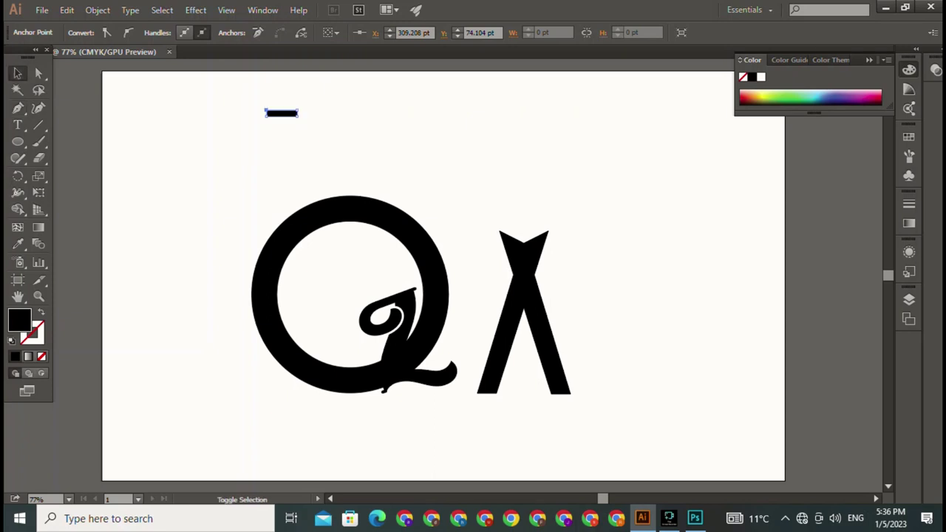
mouse_move(347, 137)
mouse_down()
mouse_move(804, 218)
mouse_move(718, 215)
mouse_up()
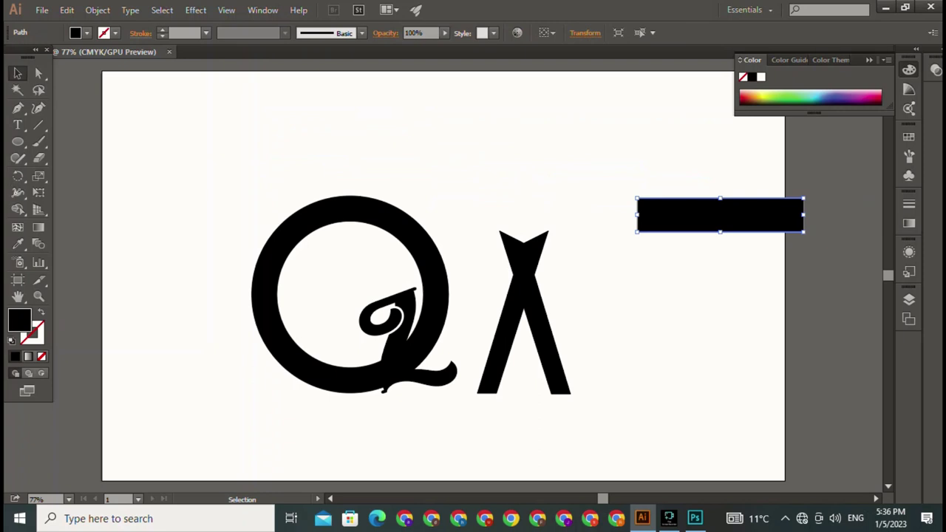
Step: Round both ends of the bar, the top-left corner to 63.75 pt
key(a)
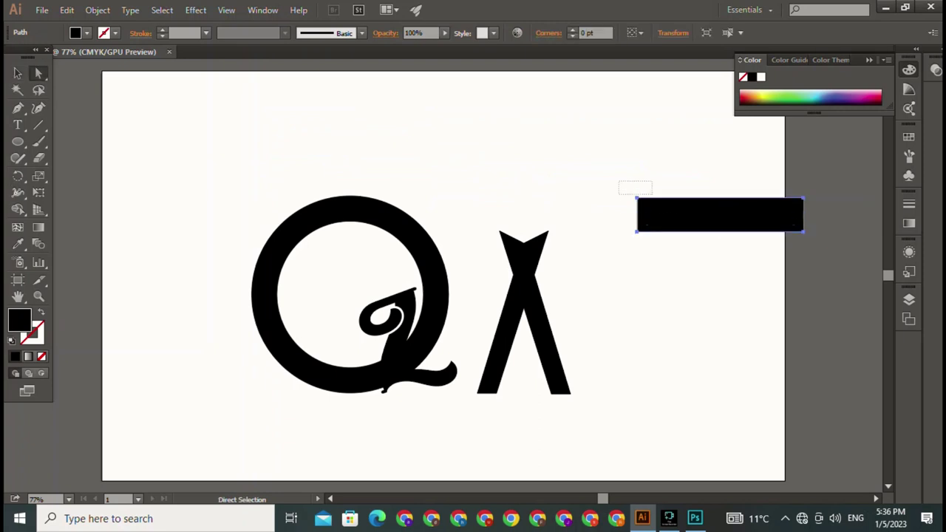
click(637, 198)
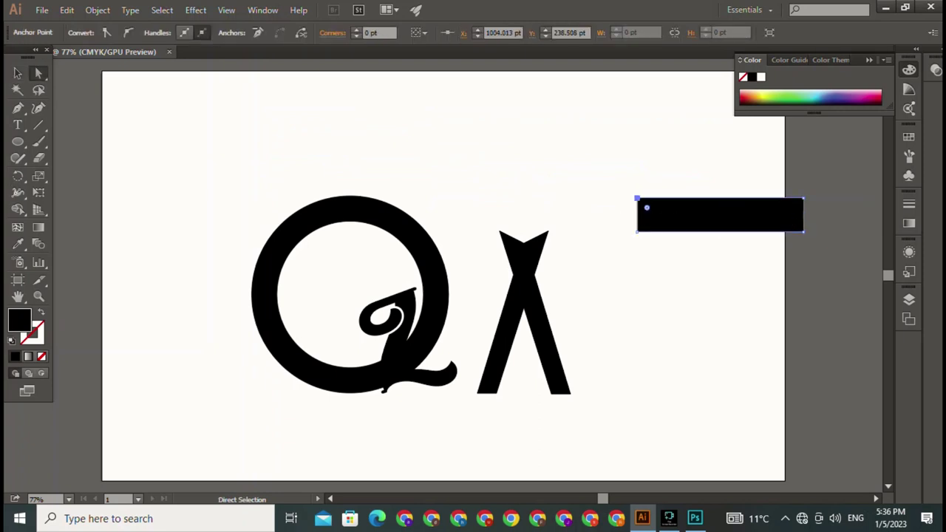
drag(647, 208, 669, 222)
drag(794, 222, 782, 225)
Step: Move the rounded bar onto the slanted A and shrink it into a small crossbar
key(v)
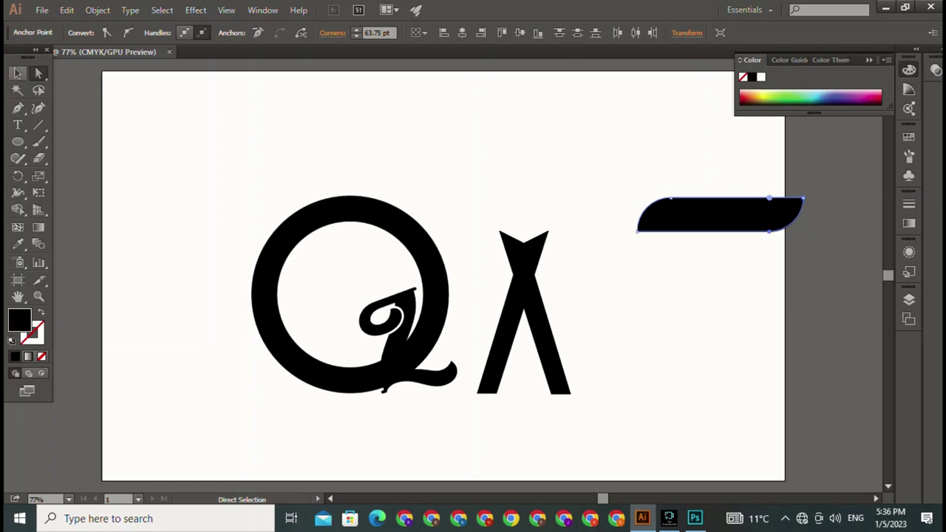
click(710, 288)
click(721, 216)
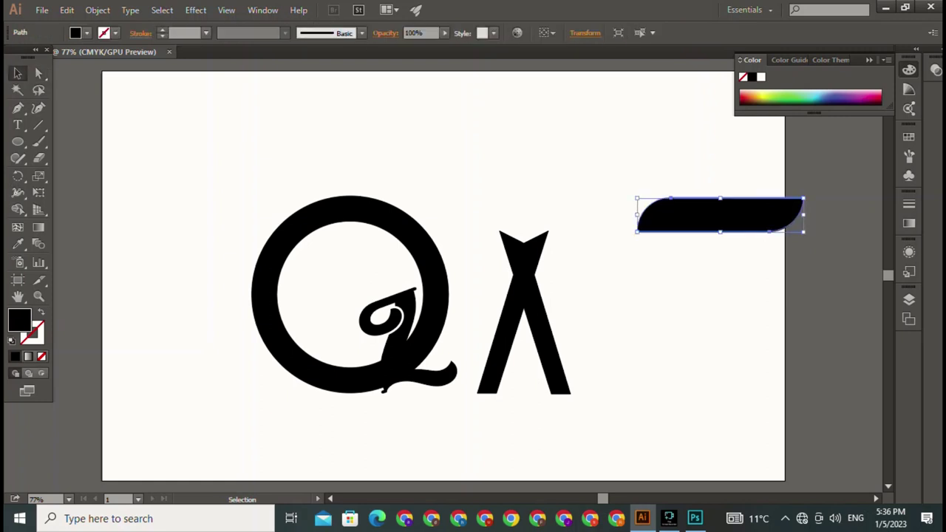
drag(721, 216, 589, 339)
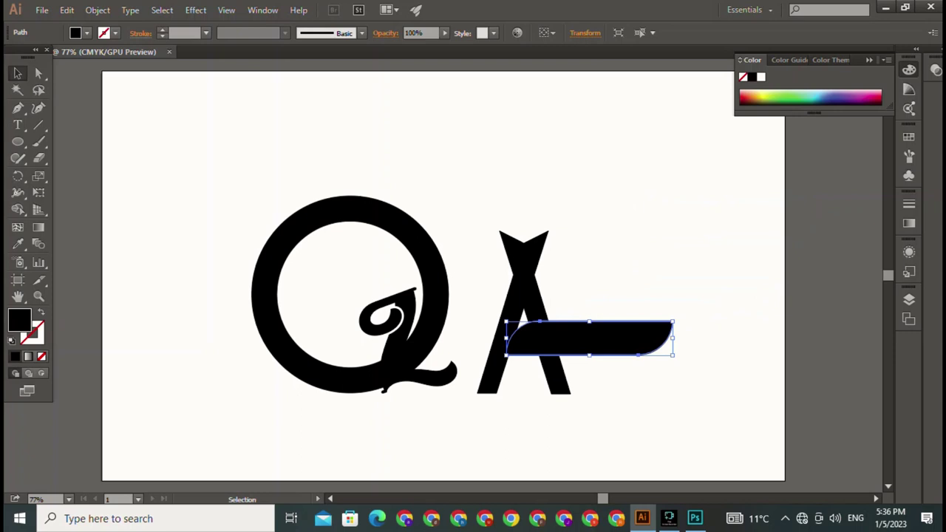
drag(672, 337, 547, 345)
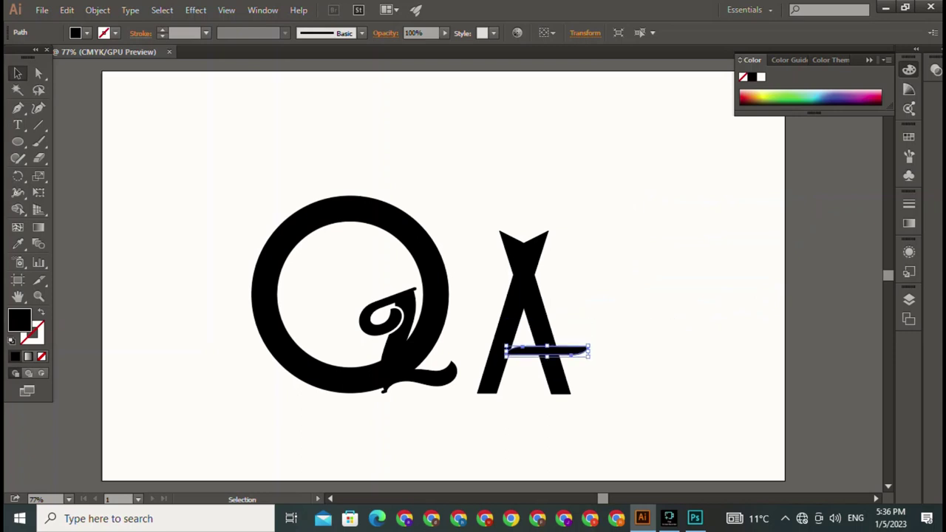
key(ctrl+z)
key(ctrl+z)
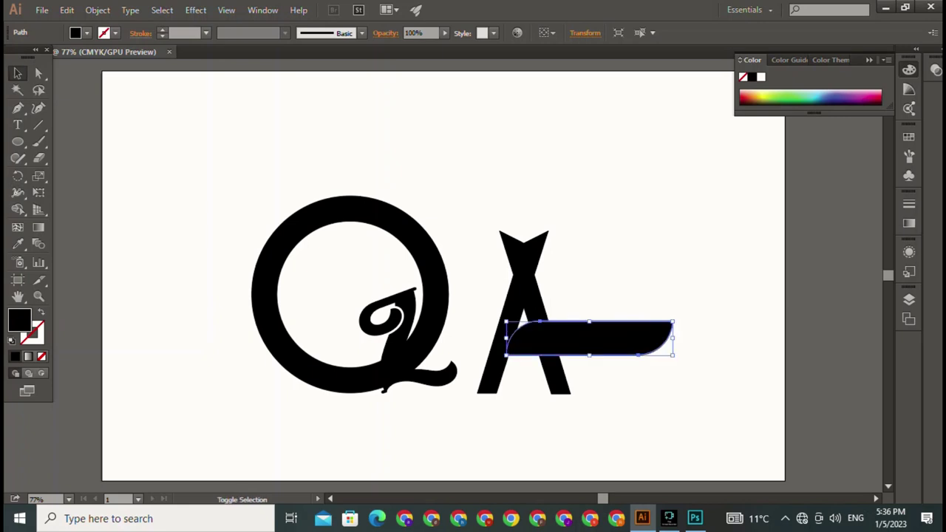
drag(673, 322, 558, 344)
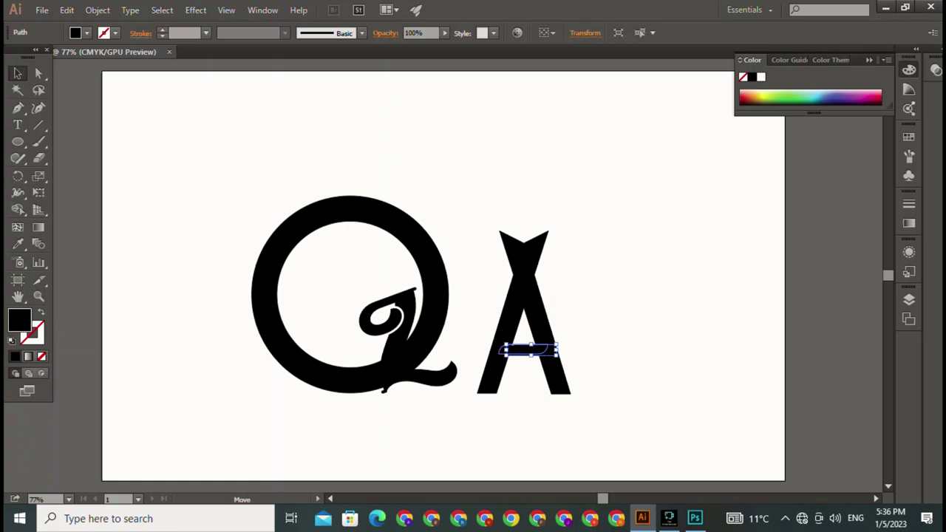
key(ctrl+shift+a)
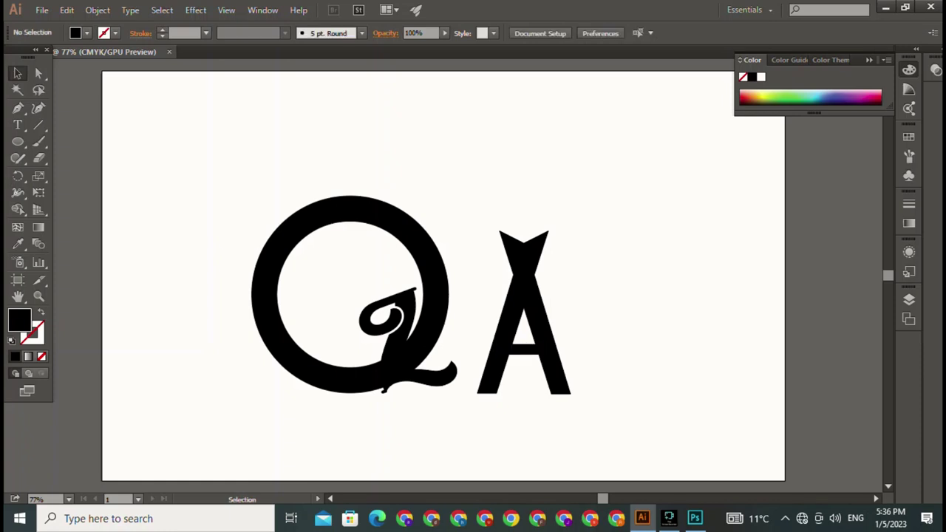
Step: Exit isolation mode and scale the slanted A up, taller and wider
double_click(523, 349)
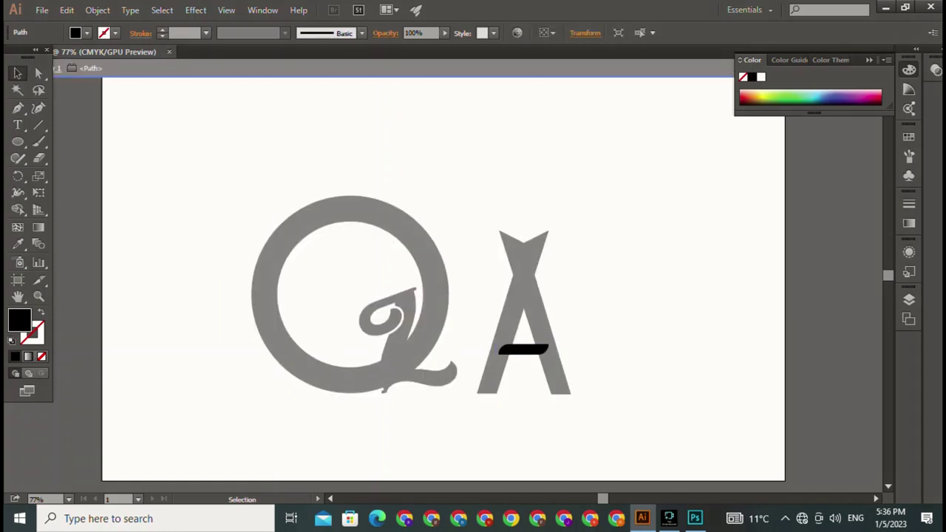
key(ctrl+shift+a)
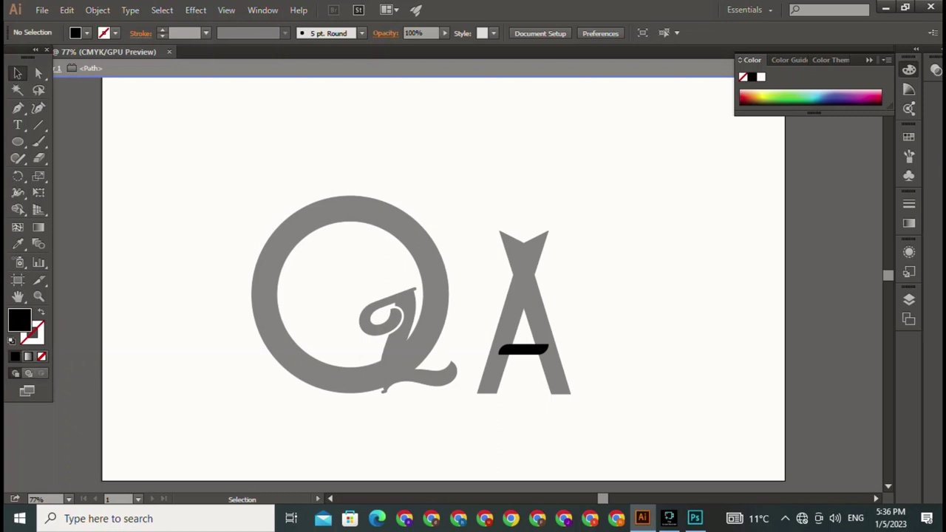
key(Escape)
mouse_move(470, 182)
mouse_down()
mouse_move(548, 241)
mouse_move(627, 132)
mouse_up()
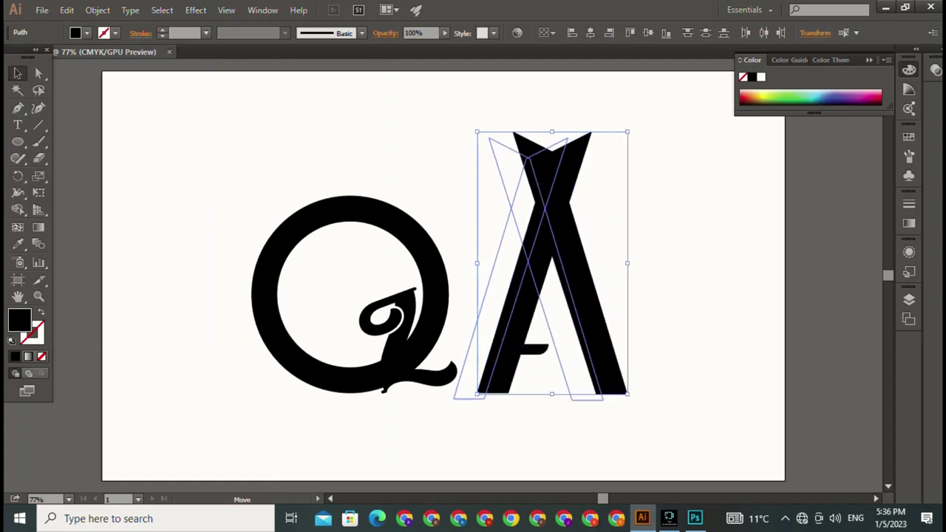
drag(562, 222, 540, 228)
drag(603, 137, 584, 174)
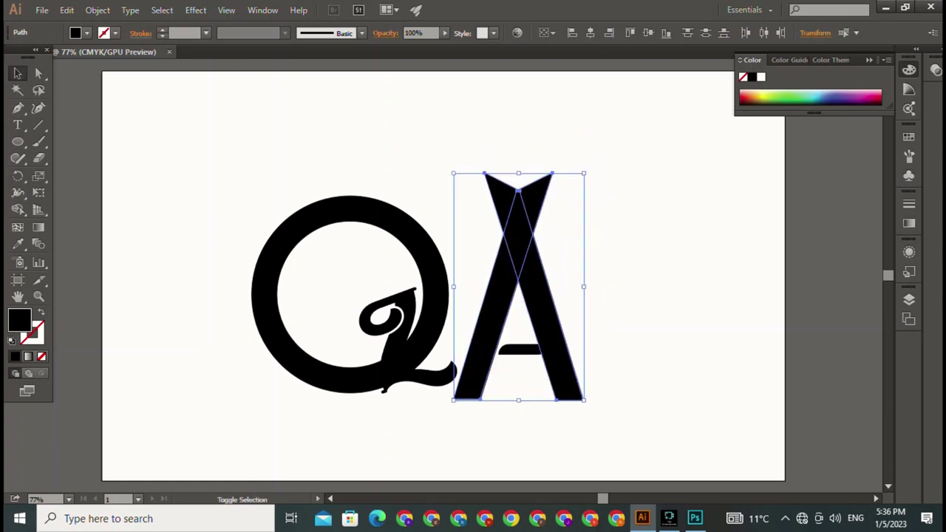
key(ctrl+shift+a)
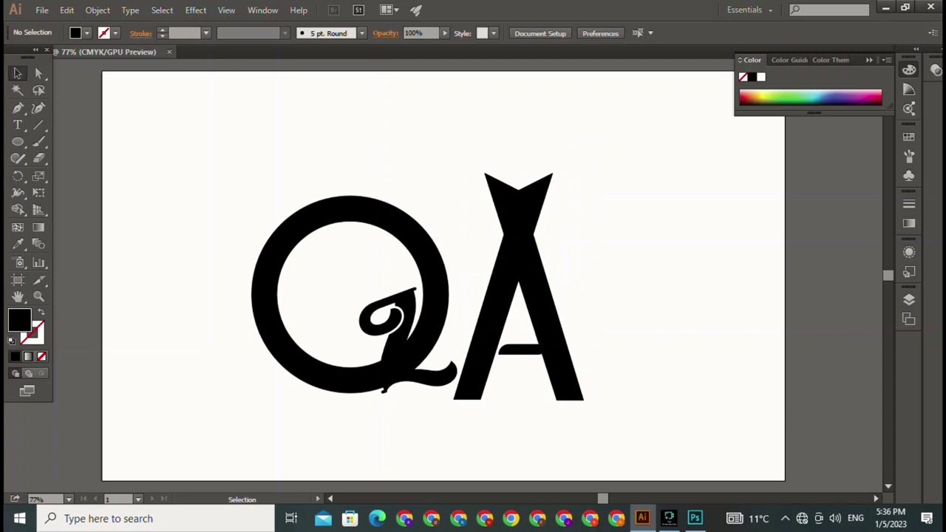
Step: Nudge the crossbar slightly into place inside the enlarged A's opening
drag(522, 349, 519, 348)
key(ctrl+shift+a)
click(521, 349)
key(ctrl+shift+a)
click(517, 349)
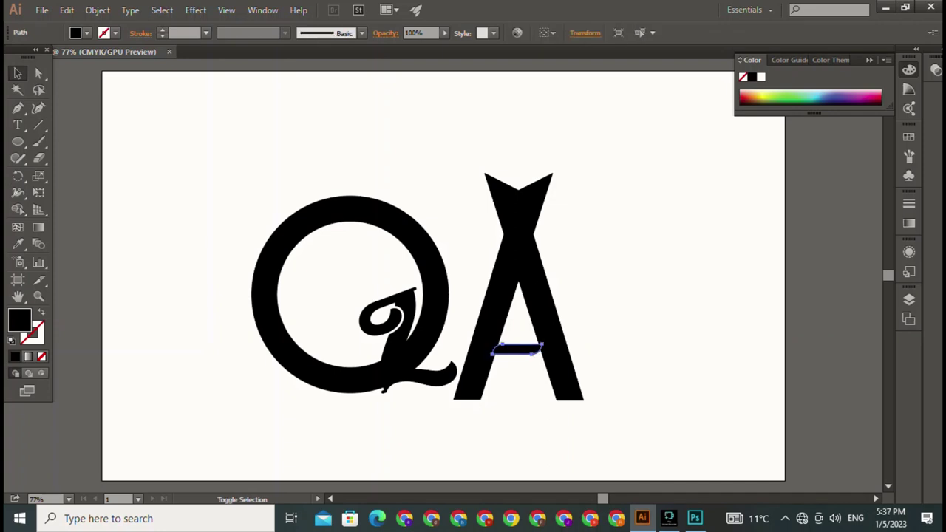
drag(517, 349, 515, 350)
key(ctrl+shift+a)
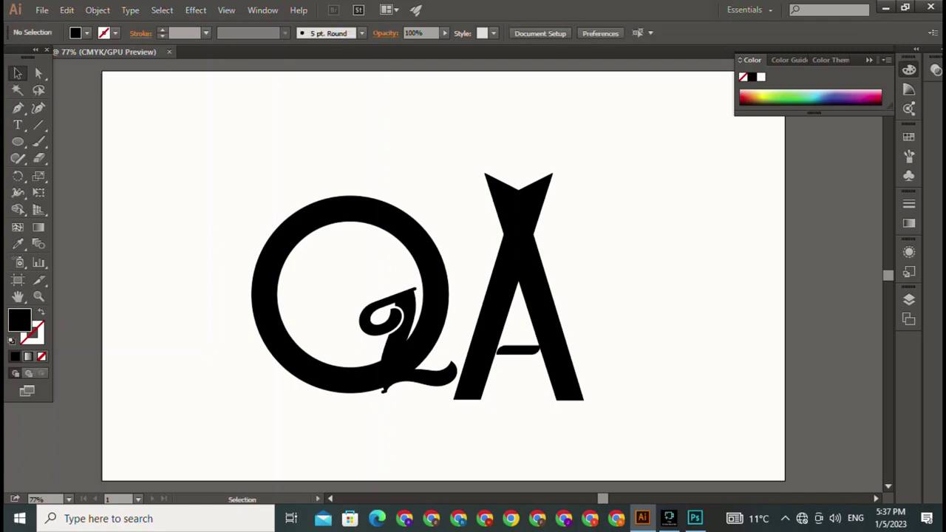
click(517, 349)
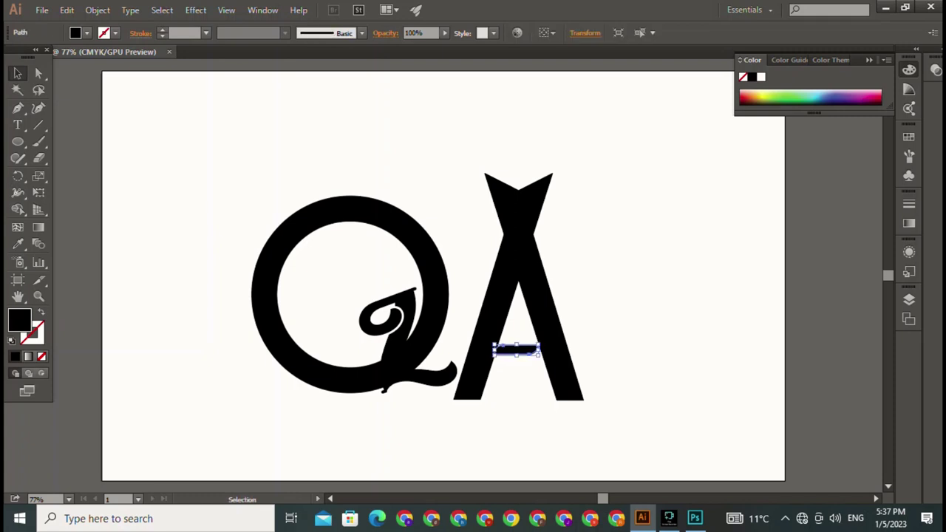
key(ctrl+shift+a)
click(517, 349)
key(ctrl+shift+a)
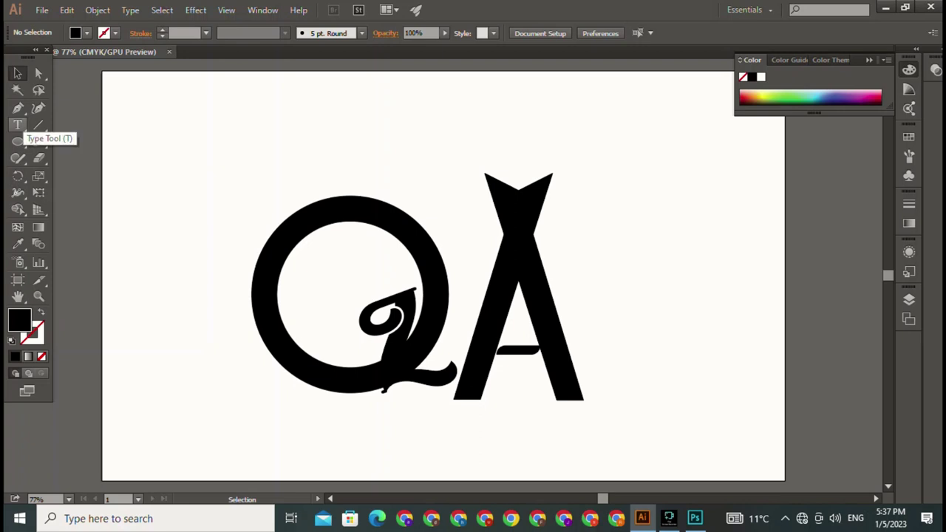
Step: With the Pen tool, outline the first two tall bars from a top line right of the A
click(17, 108)
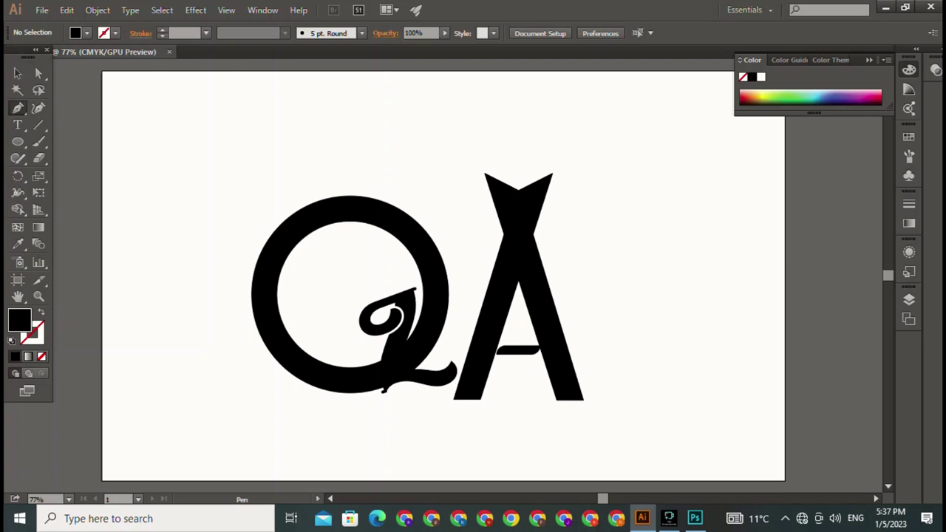
click(447, 264)
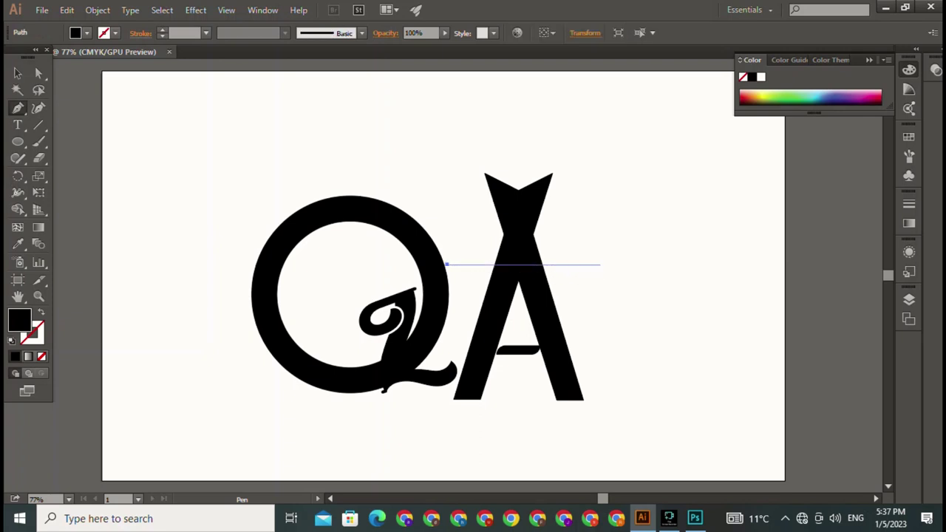
click(600, 265)
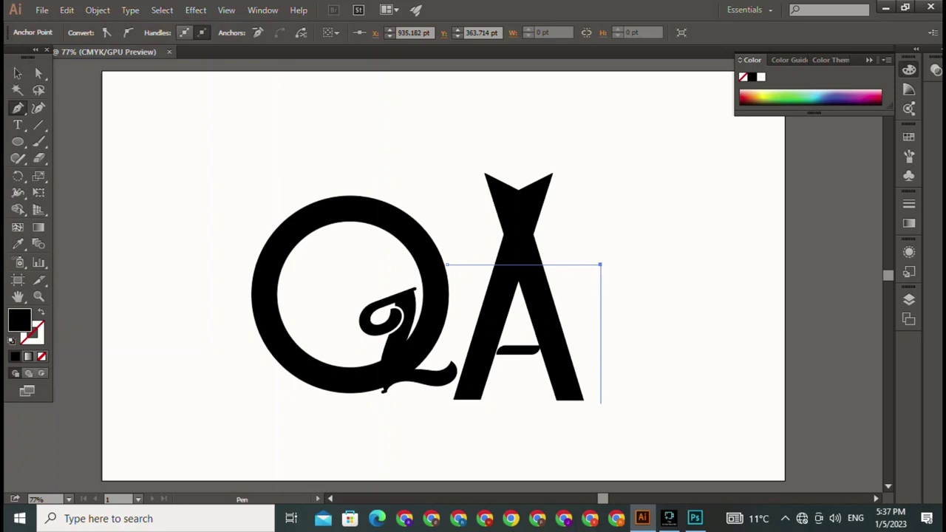
click(601, 403)
click(618, 404)
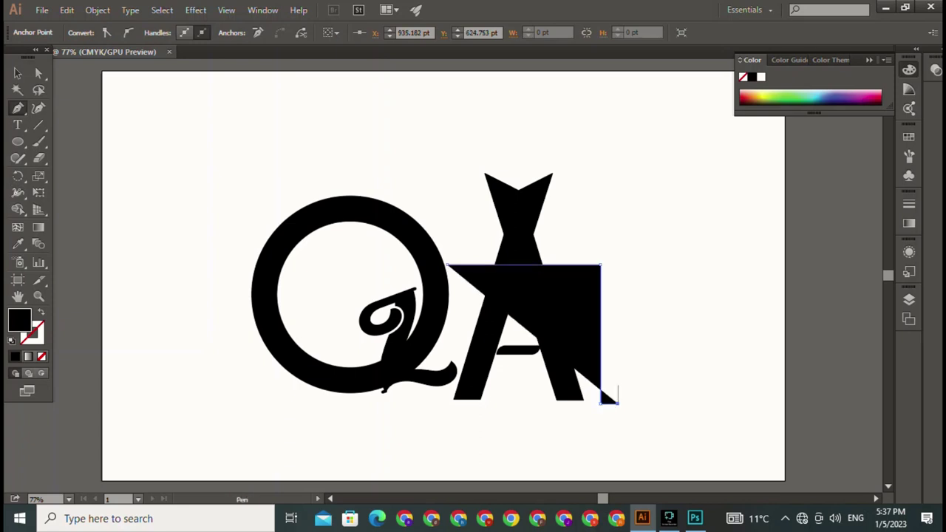
click(618, 264)
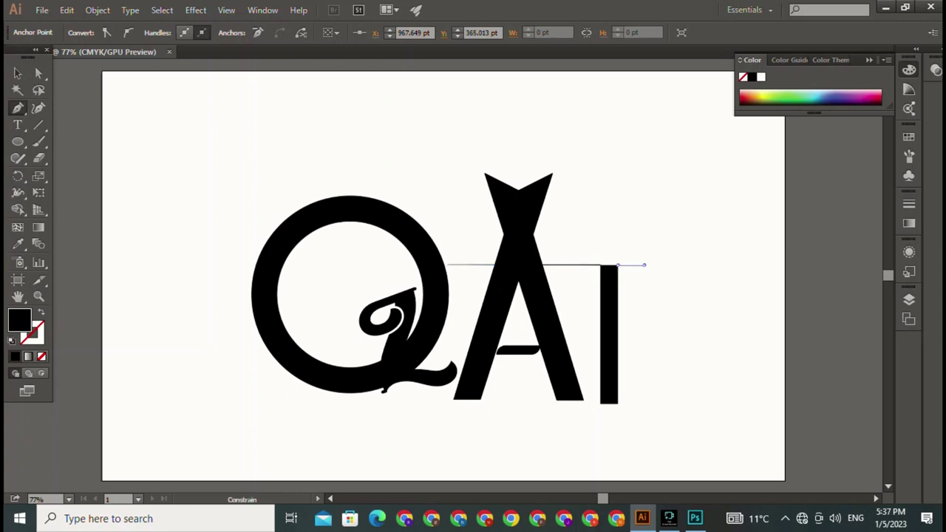
click(644, 264)
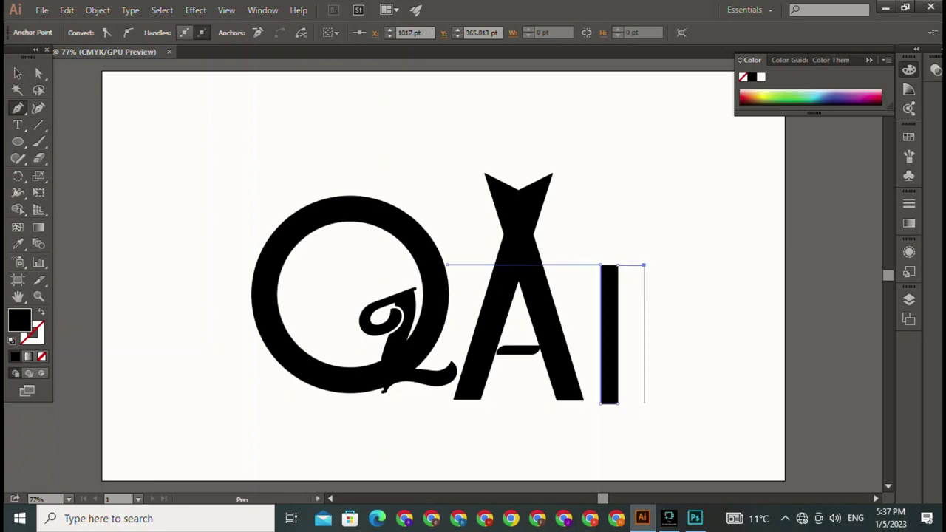
click(644, 405)
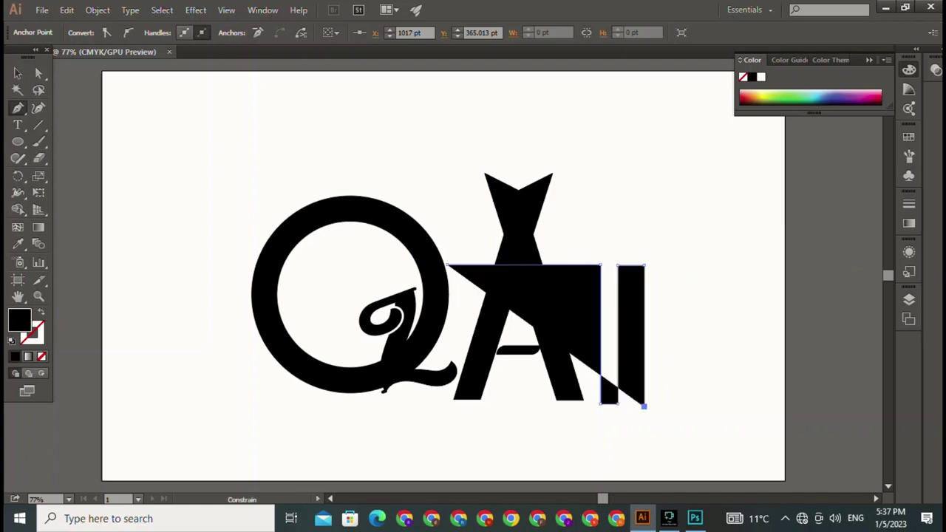
click(666, 406)
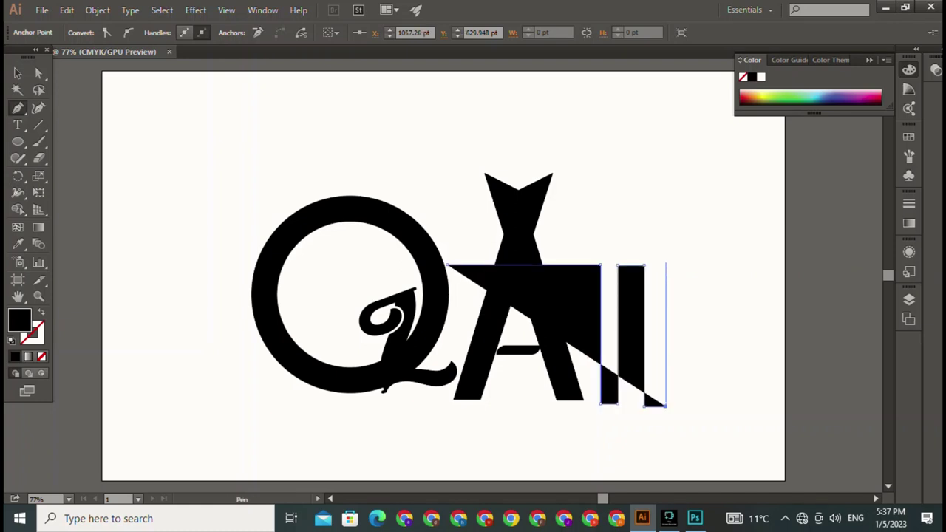
click(666, 264)
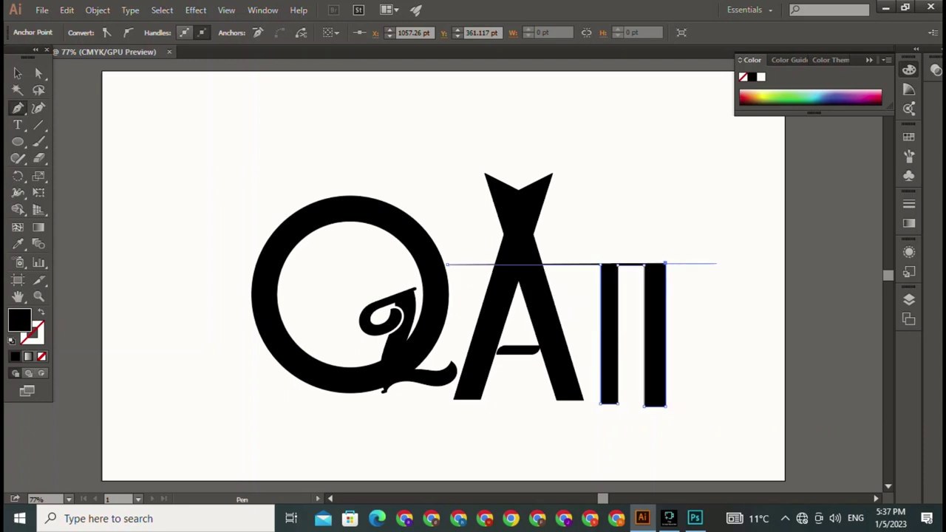
Step: Add the third bar to the path, closing its outline at the top
click(716, 263)
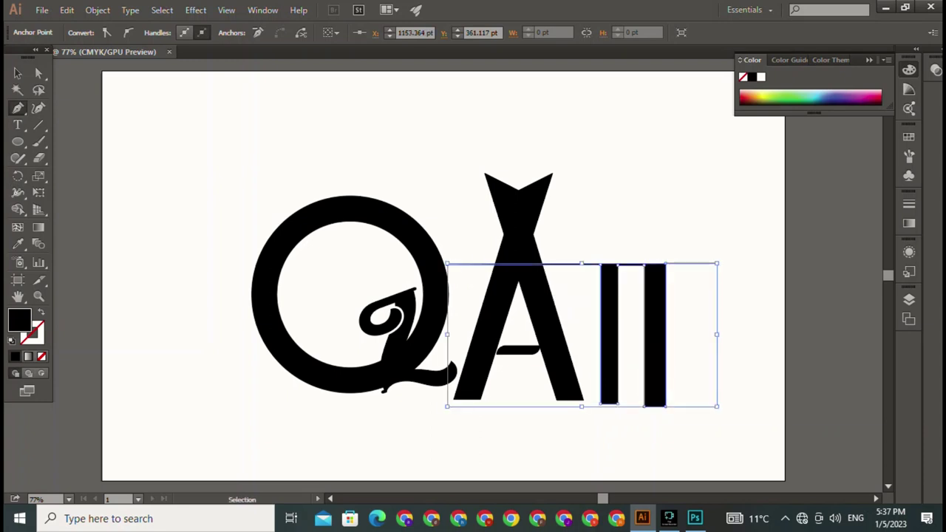
key(ctrl+z)
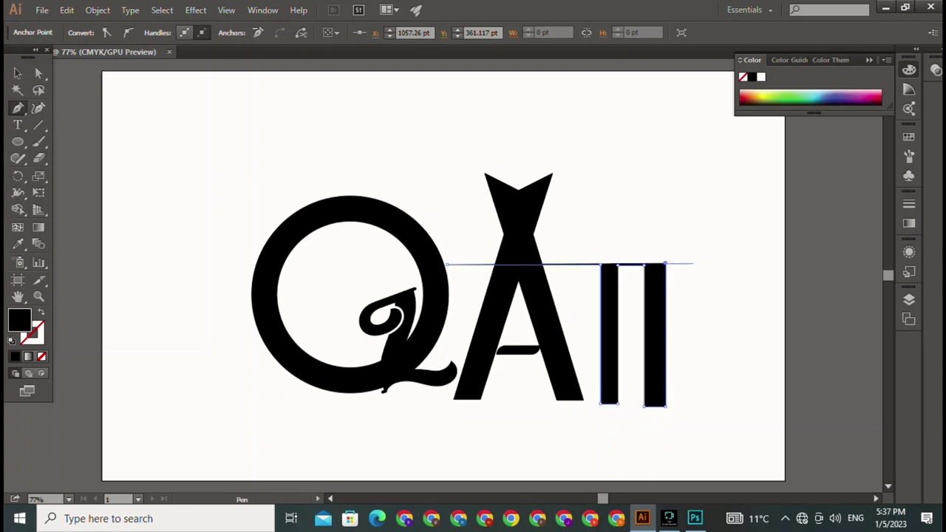
click(696, 263)
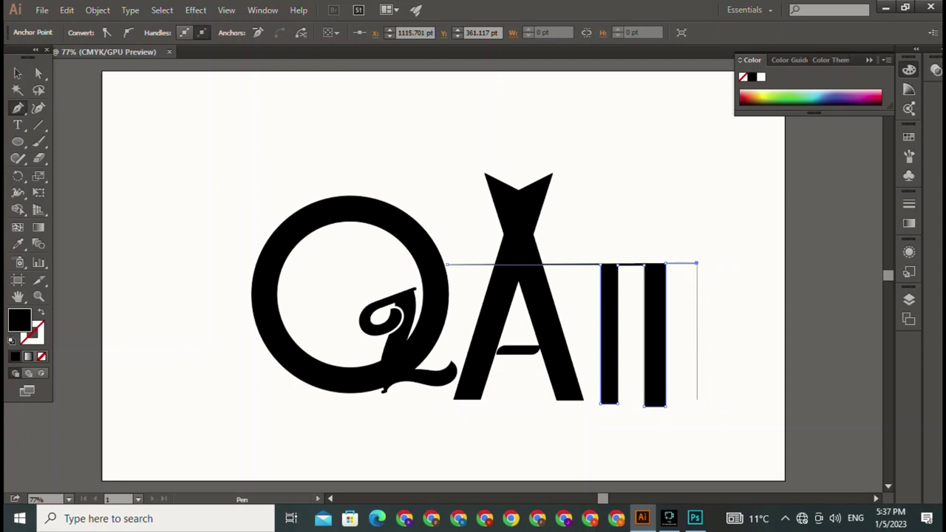
click(697, 408)
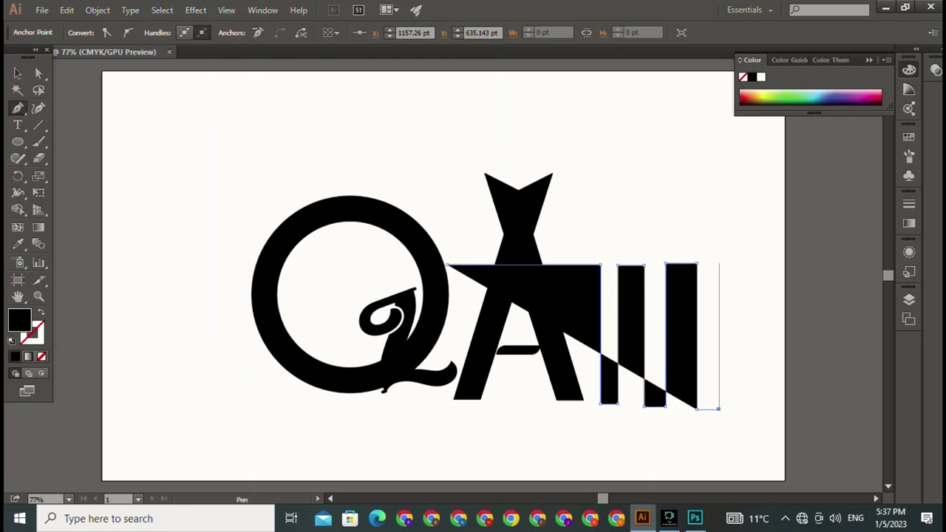
click(719, 264)
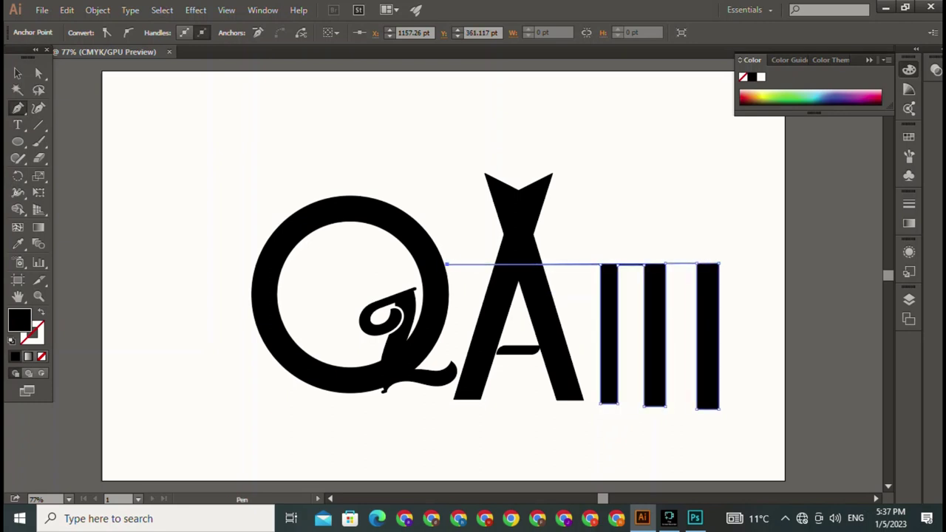
Step: Resize the A-and-bars path from its left handle so the bars become narrower and closer
key(v)
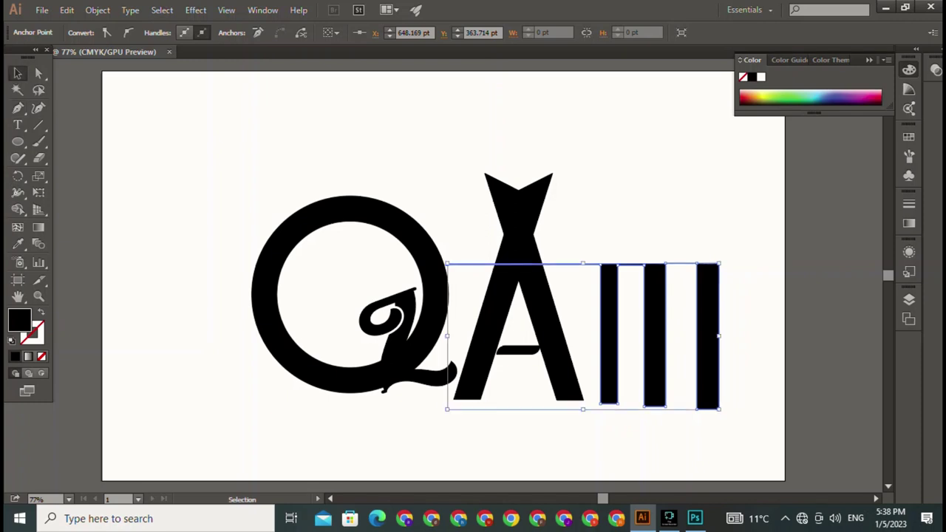
key(ctrl+shift+a)
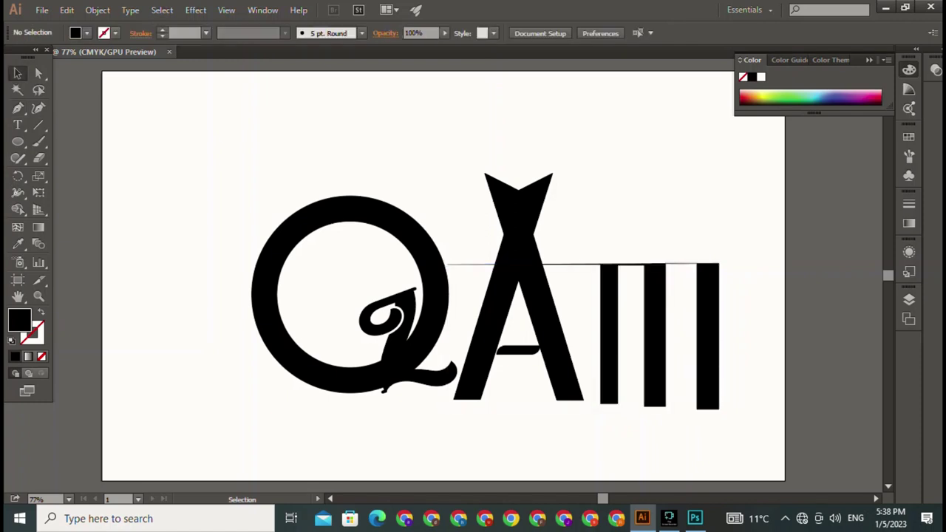
click(695, 333)
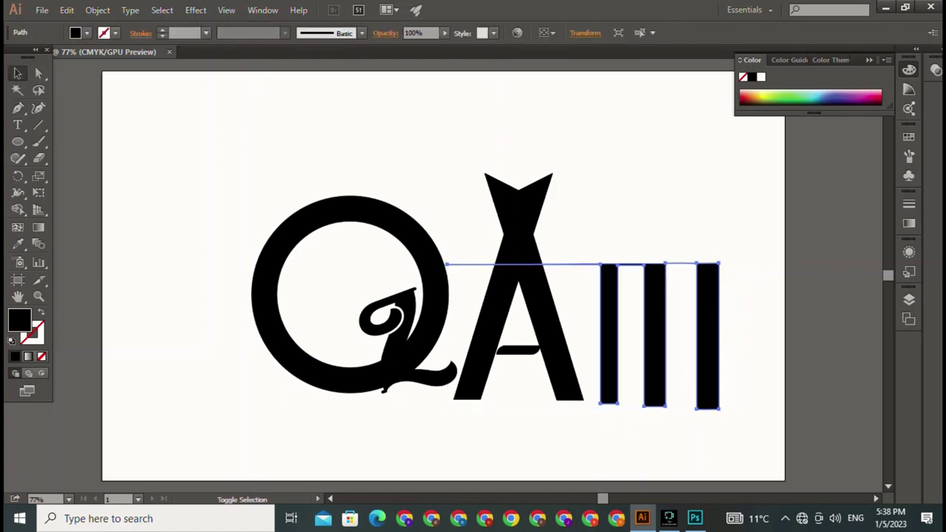
mouse_move(720, 408)
mouse_down()
mouse_move(676, 384)
mouse_move(713, 411)
mouse_up()
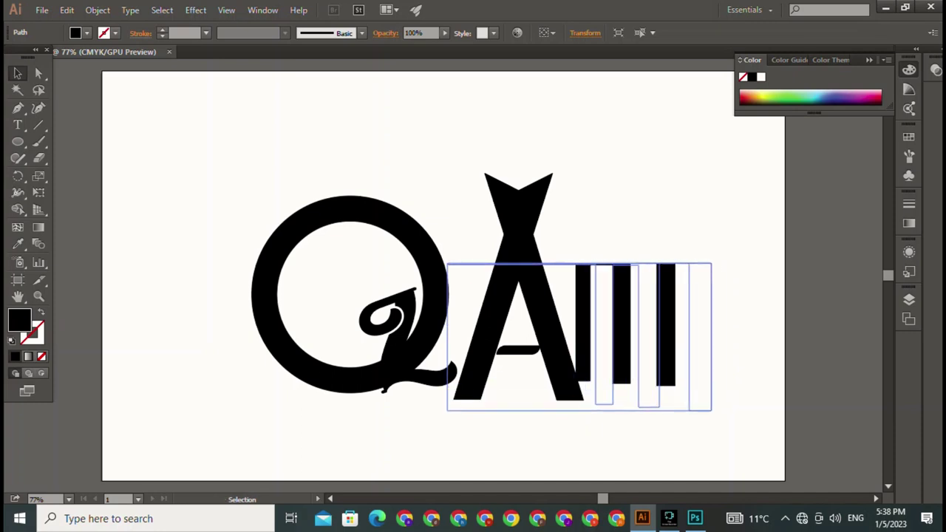
key(ctrl+shift+a)
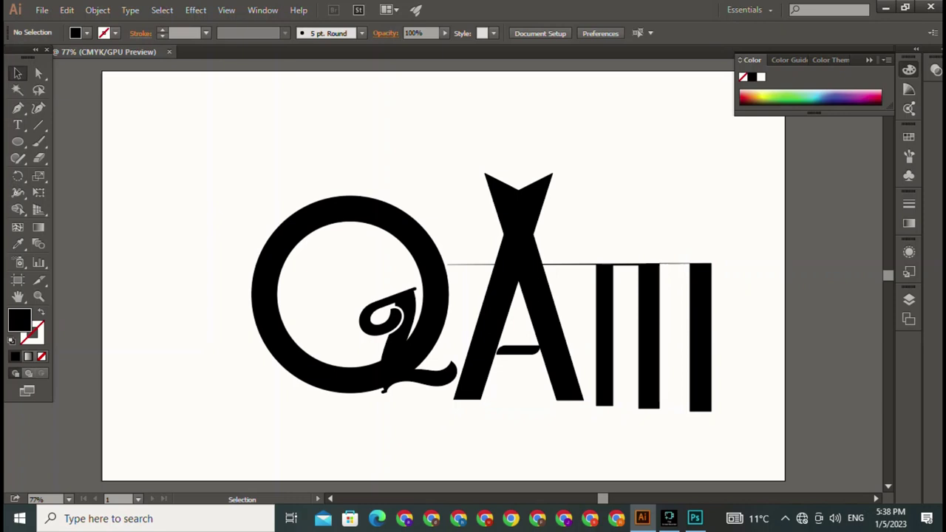
key(ctrl+z)
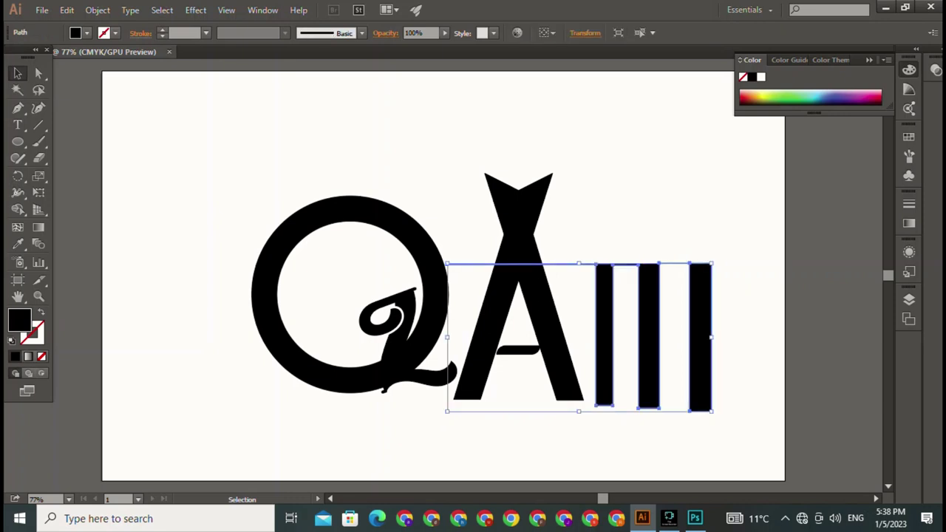
drag(447, 337, 515, 337)
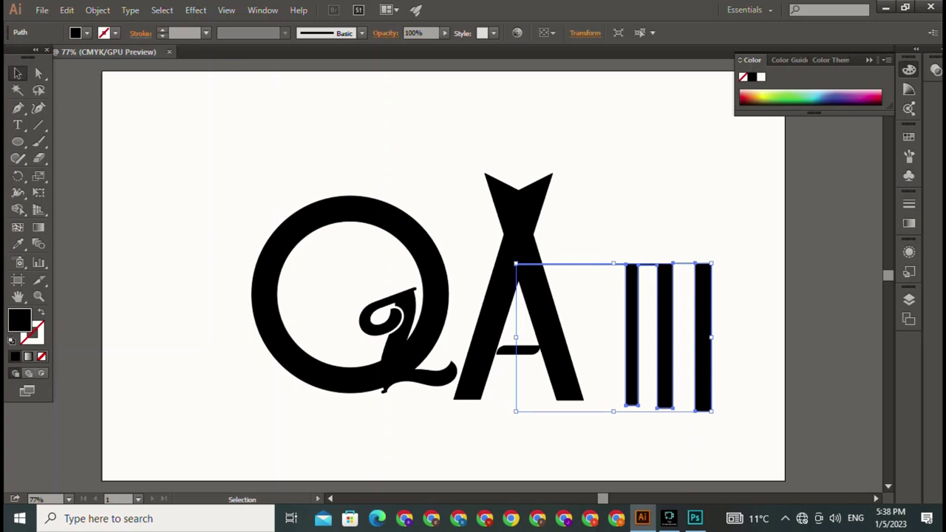
drag(515, 337, 465, 338)
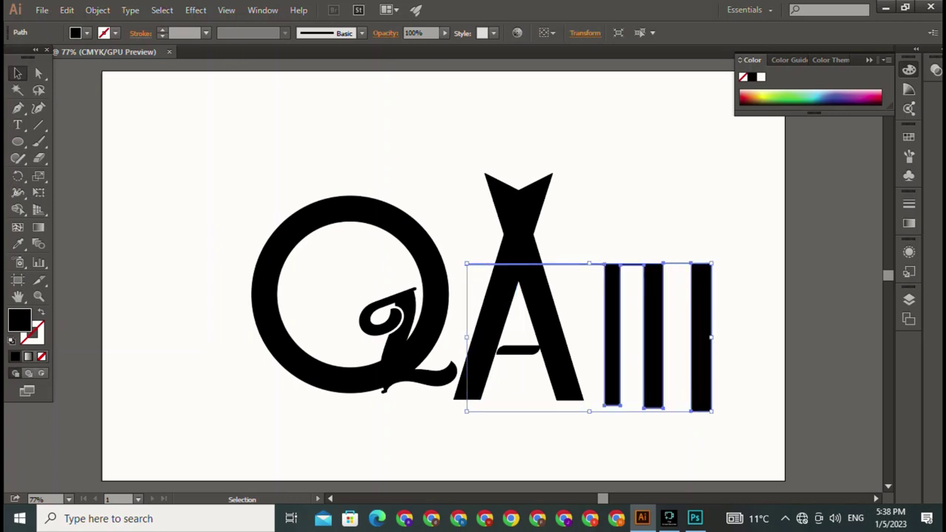
key(ctrl+shift+a)
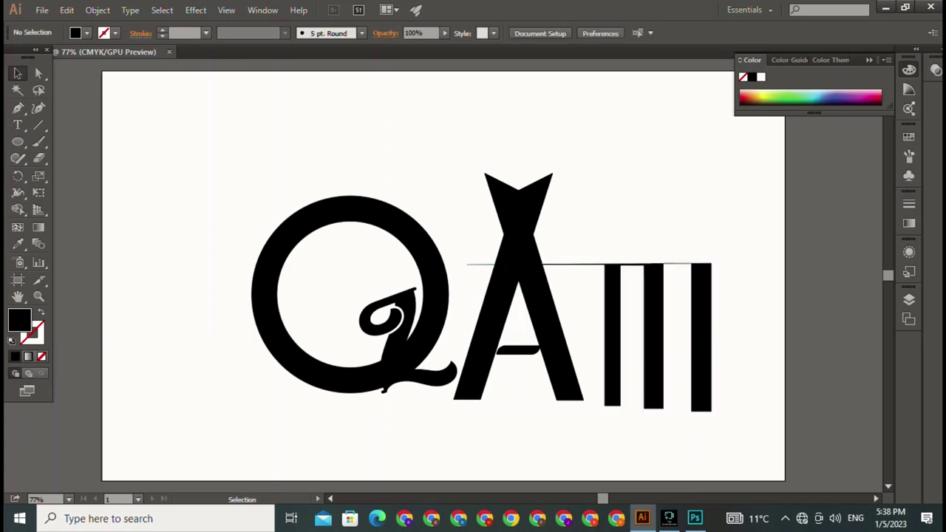
key(ctrl+z)
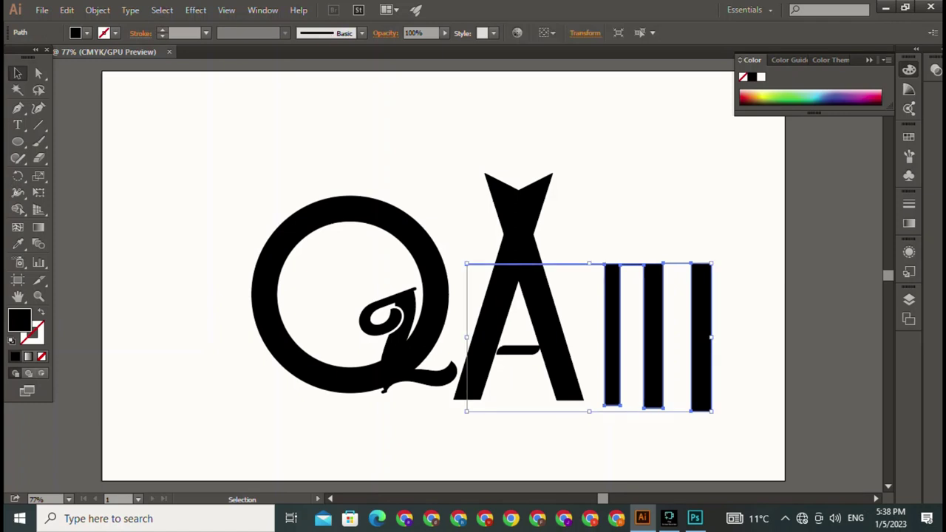
key(a)
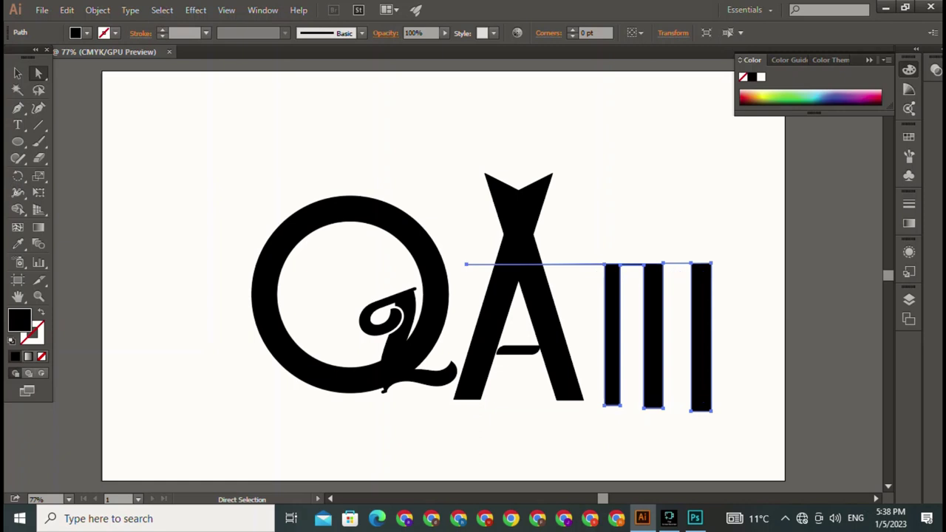
Step: Round the bottom corners of the three bars
click(718, 425)
drag(654, 333, 571, 337)
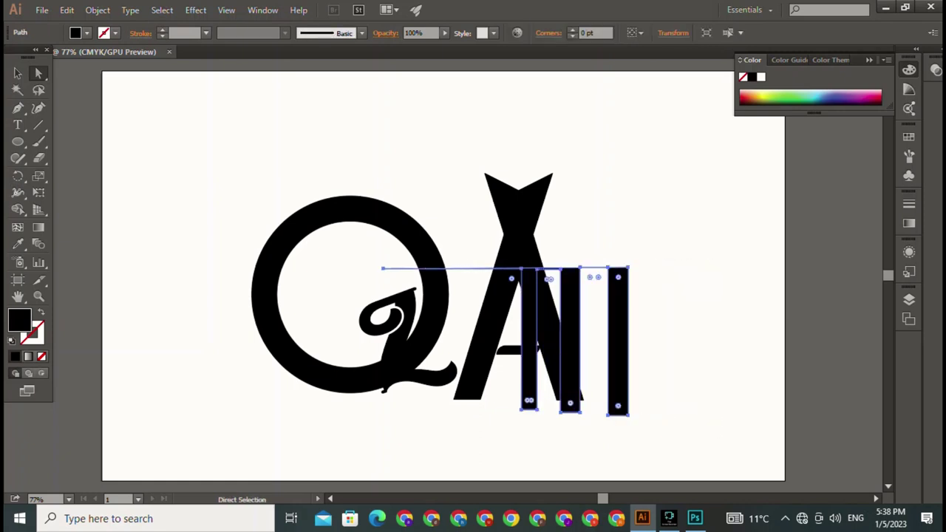
key(ctrl+z)
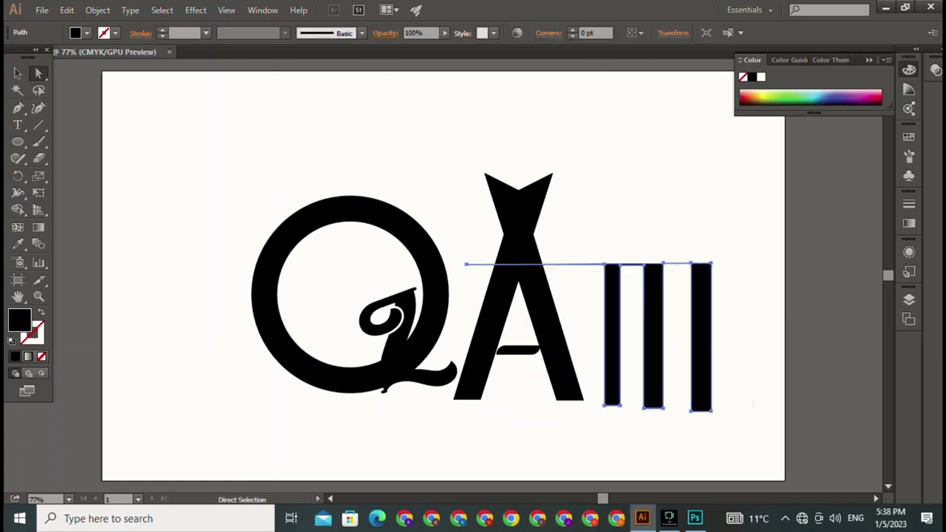
mouse_move(754, 401)
mouse_down()
mouse_move(594, 423)
mouse_move(585, 444)
mouse_up()
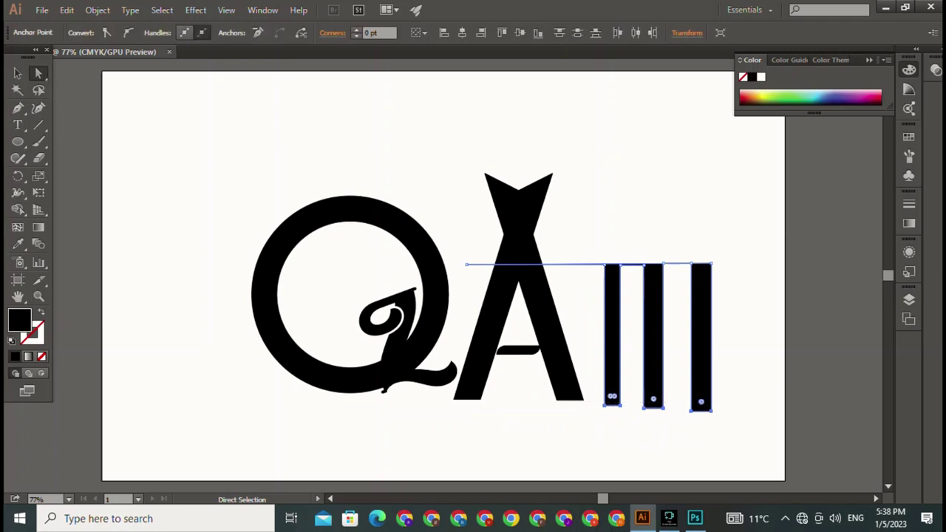
drag(613, 397, 614, 386)
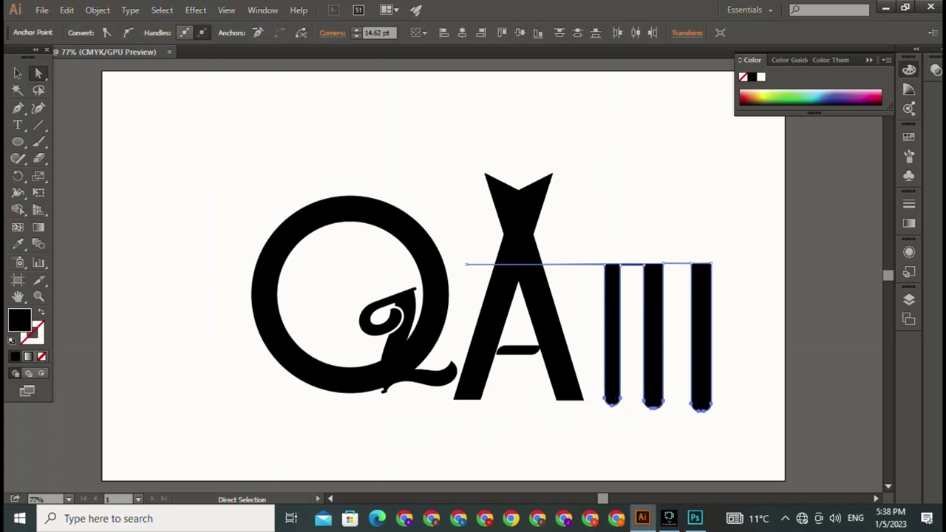
key(ctrl+shift+a)
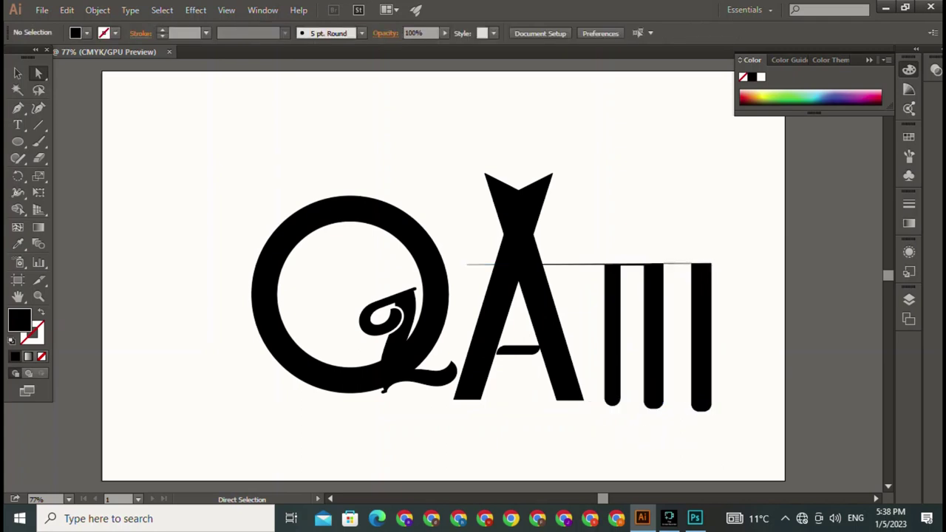
Step: Round the tops of the three bars to about 22 pt
click(653, 332)
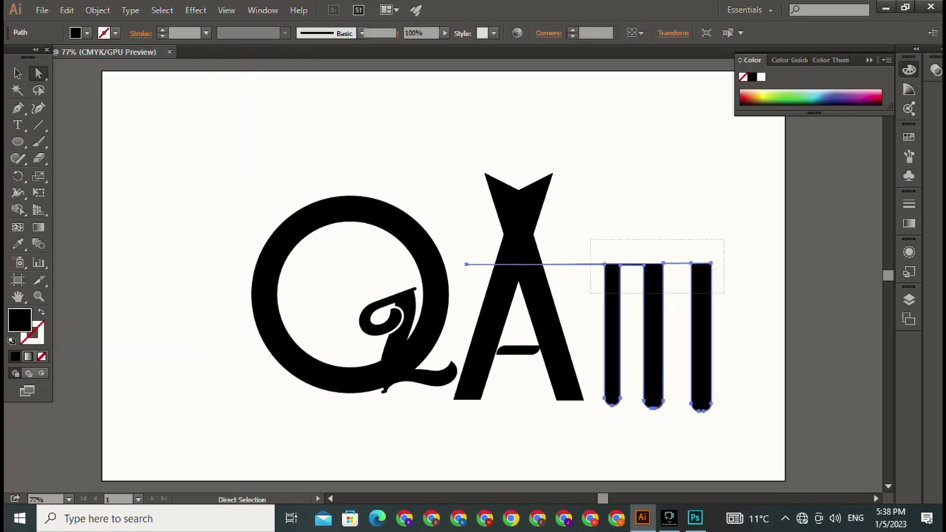
drag(696, 266, 595, 275)
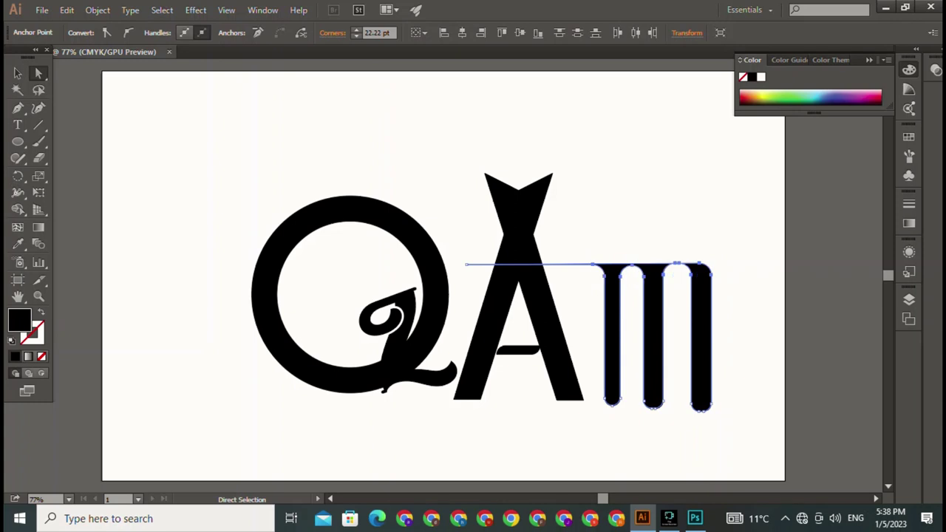
key(ctrl+shift+a)
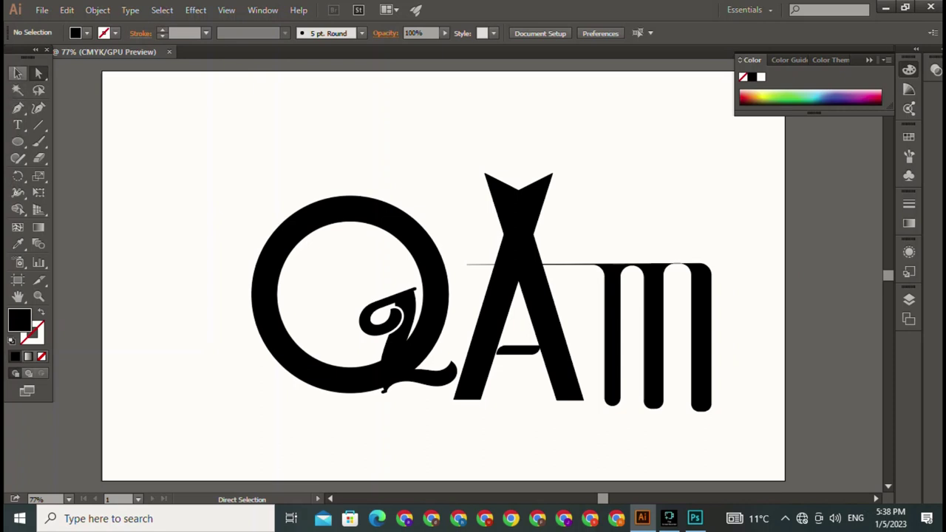
click(18, 73)
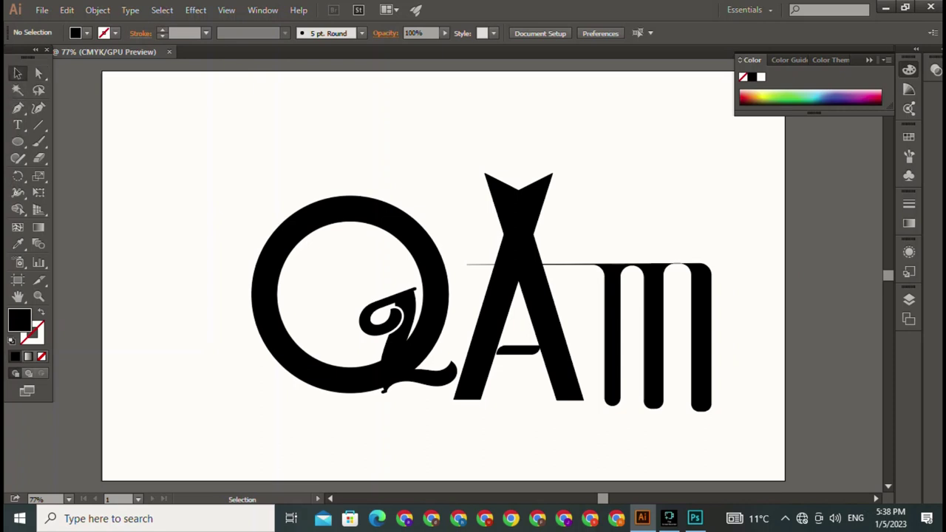
Step: Shift the A and joined bars slightly left, then nudge them up toward the Q
drag(658, 332, 642, 330)
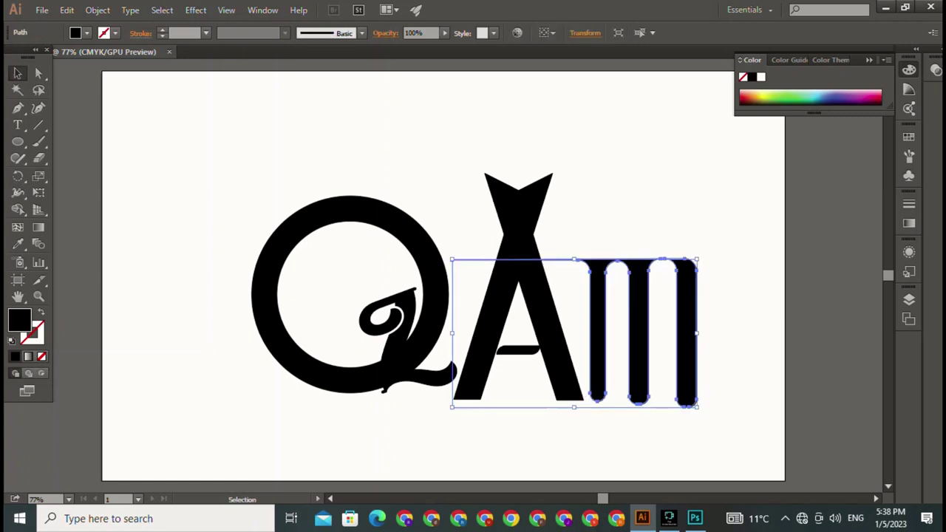
key(ctrl+shift+a)
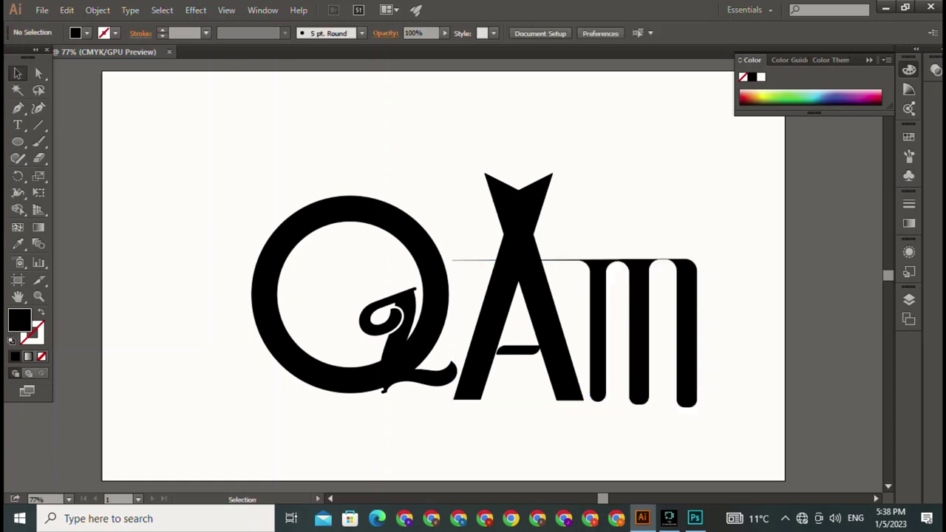
drag(740, 361, 437, 392)
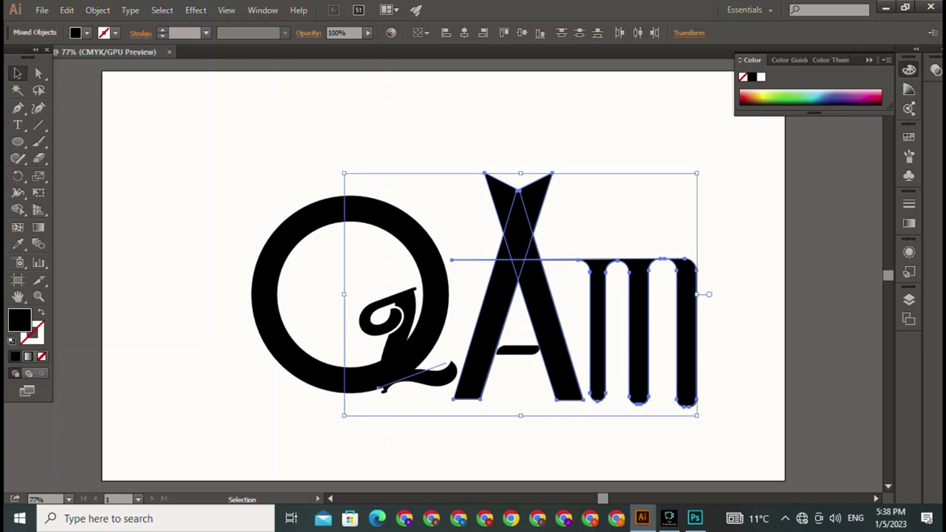
key(ctrl+shift+a)
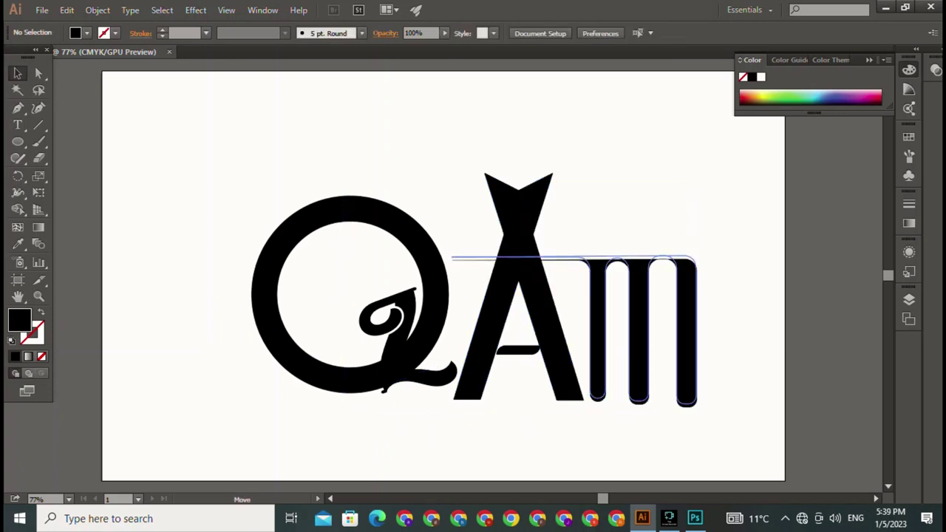
click(640, 333)
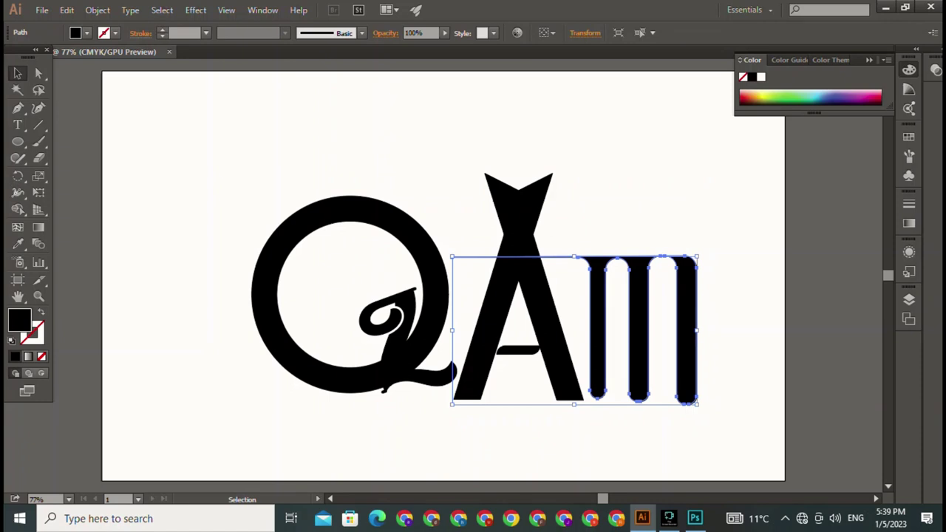
key(shift+Up)
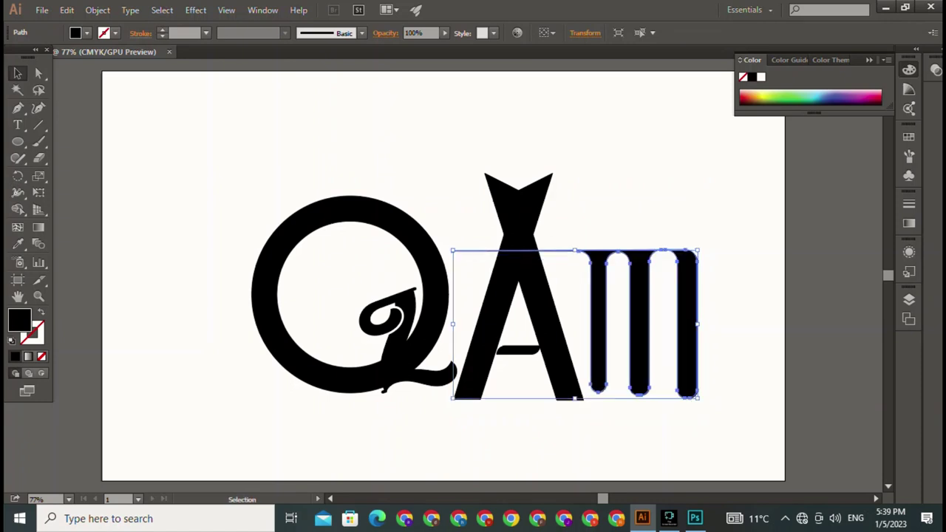
key(Down)
key(Down)
key(Down)
key(Down)
key(ctrl+shift+a)
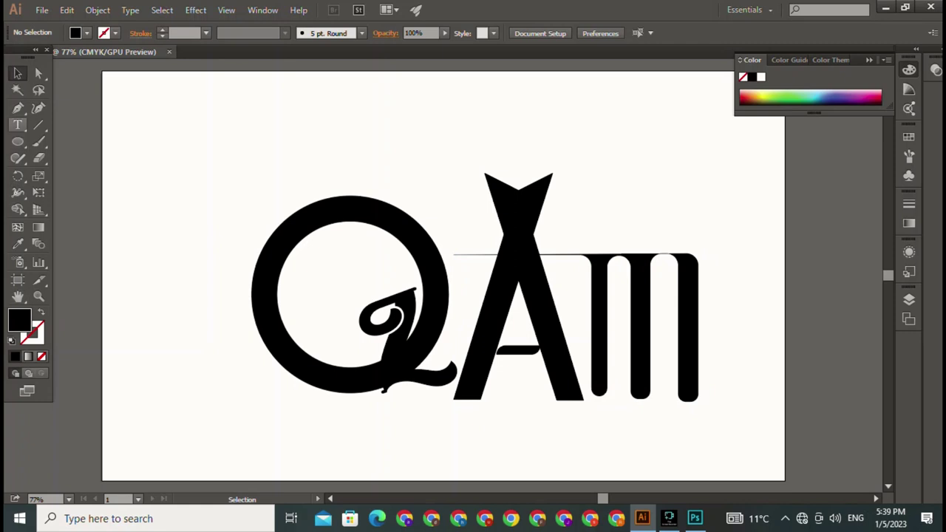
Step: Type 'AR' near the artboard top and scale the text up above the A
click(18, 125)
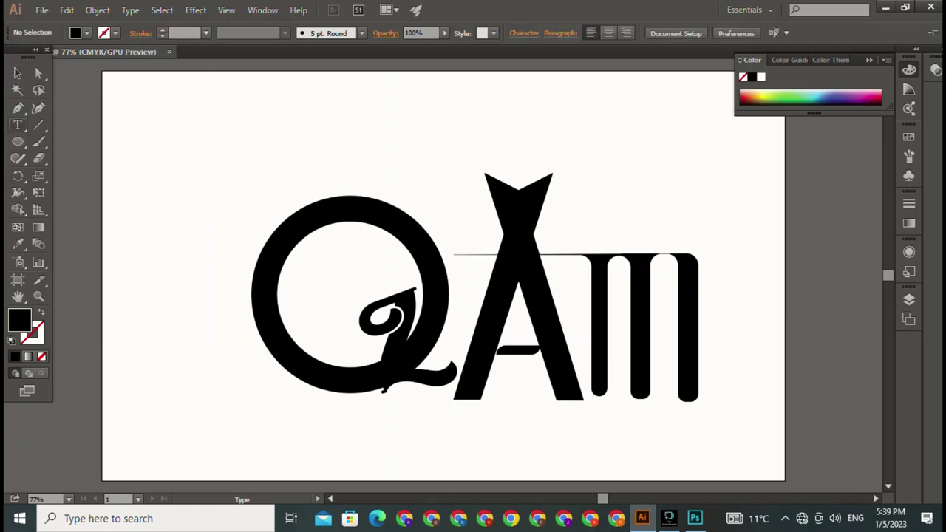
click(463, 98)
text(A)
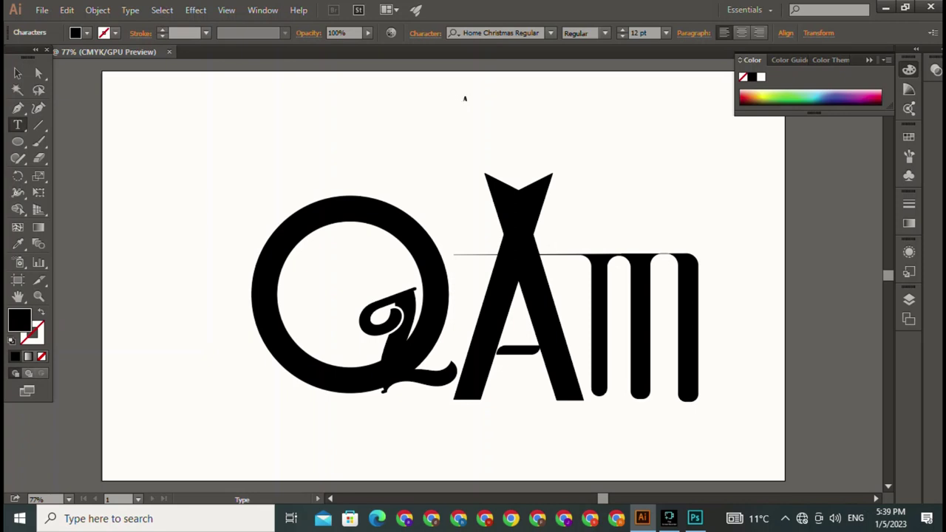
text(R)
key(Escape)
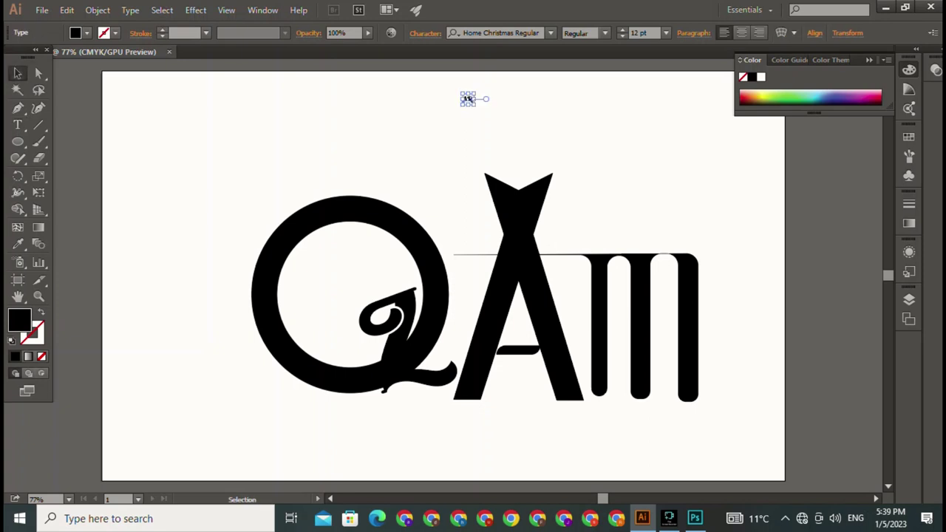
drag(473, 104, 546, 164)
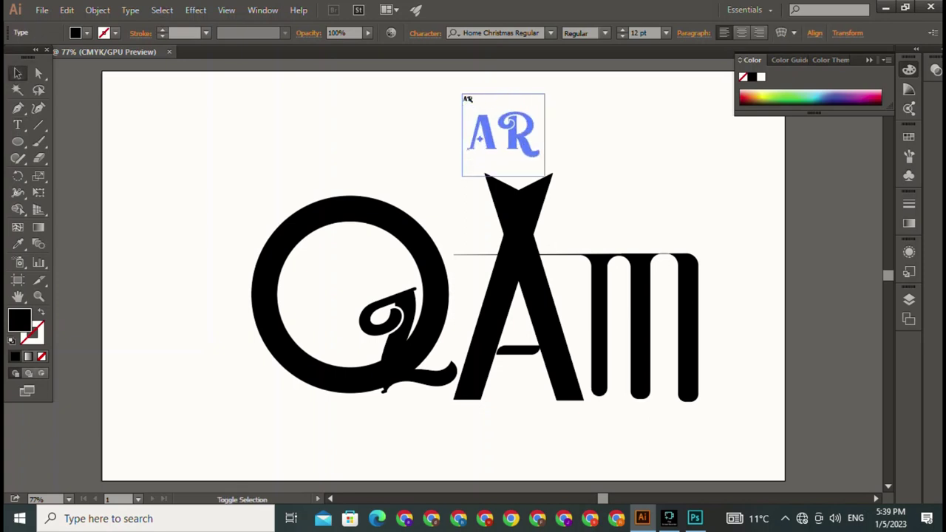